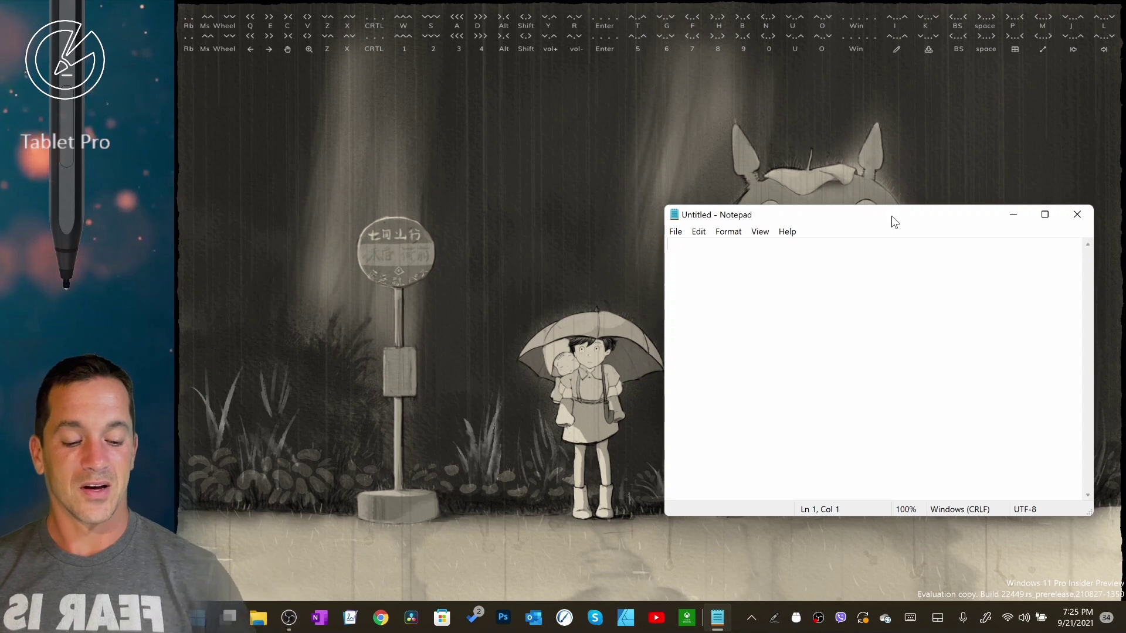
# Send undo commands to Notepad using a latched modifier on the on-screen touch keyboard
pyautogui.click(909, 617)
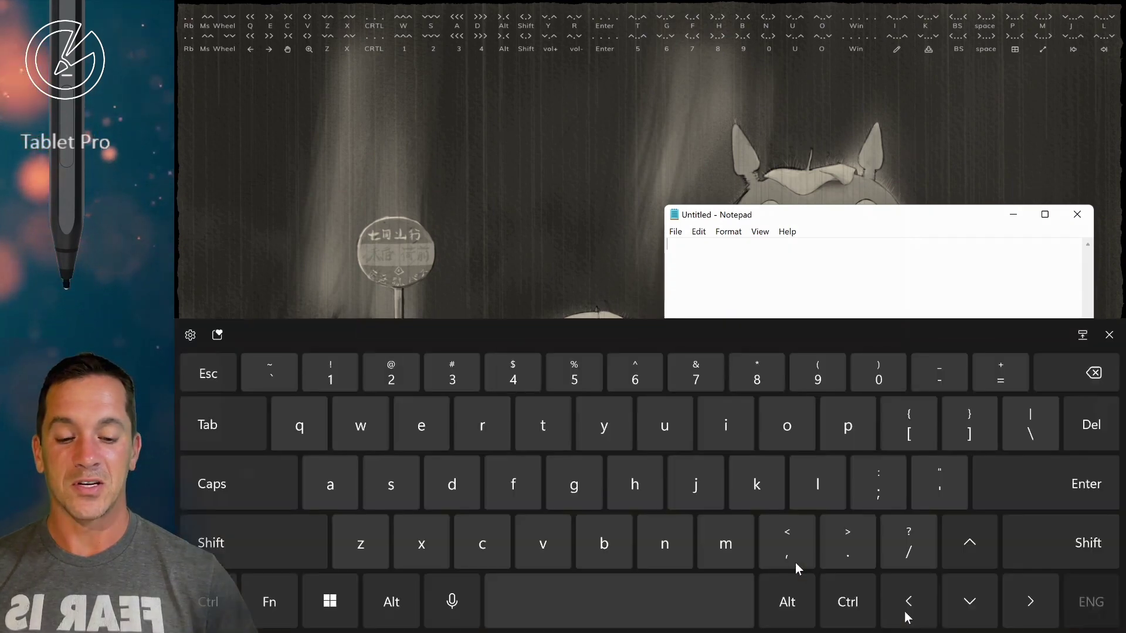
pyautogui.click(382, 602)
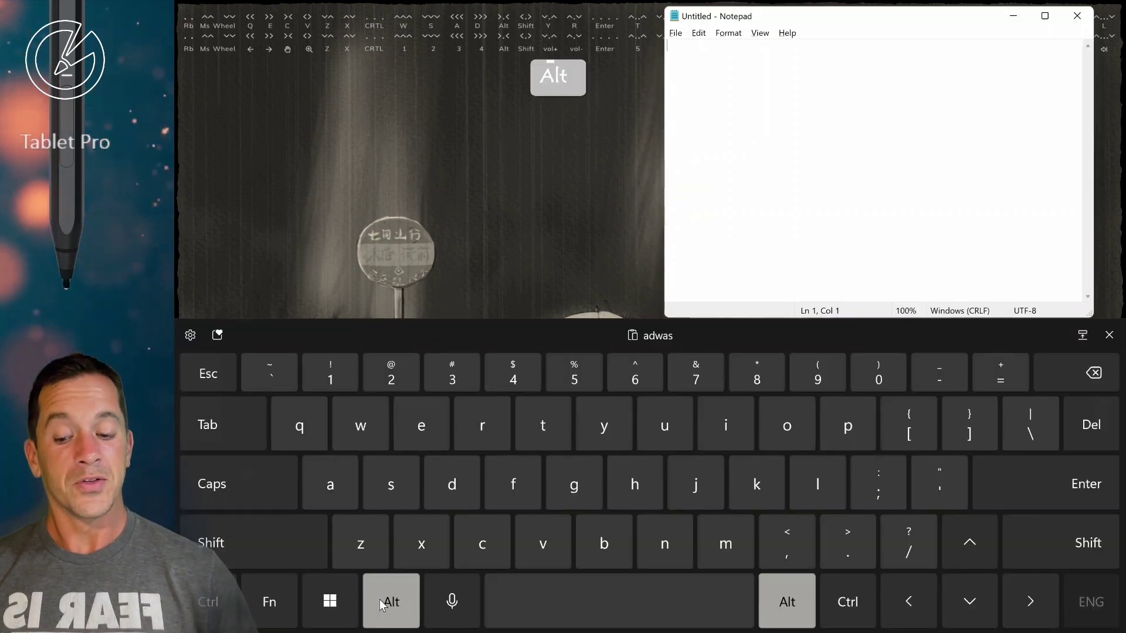
pyautogui.click(364, 535)
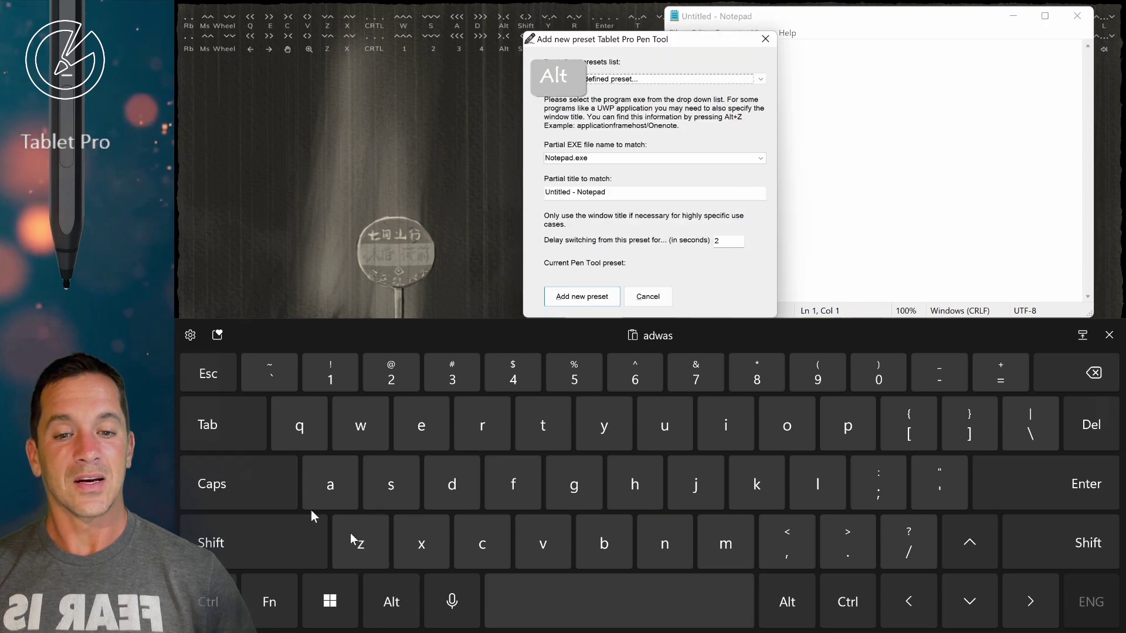
pyautogui.click(767, 39)
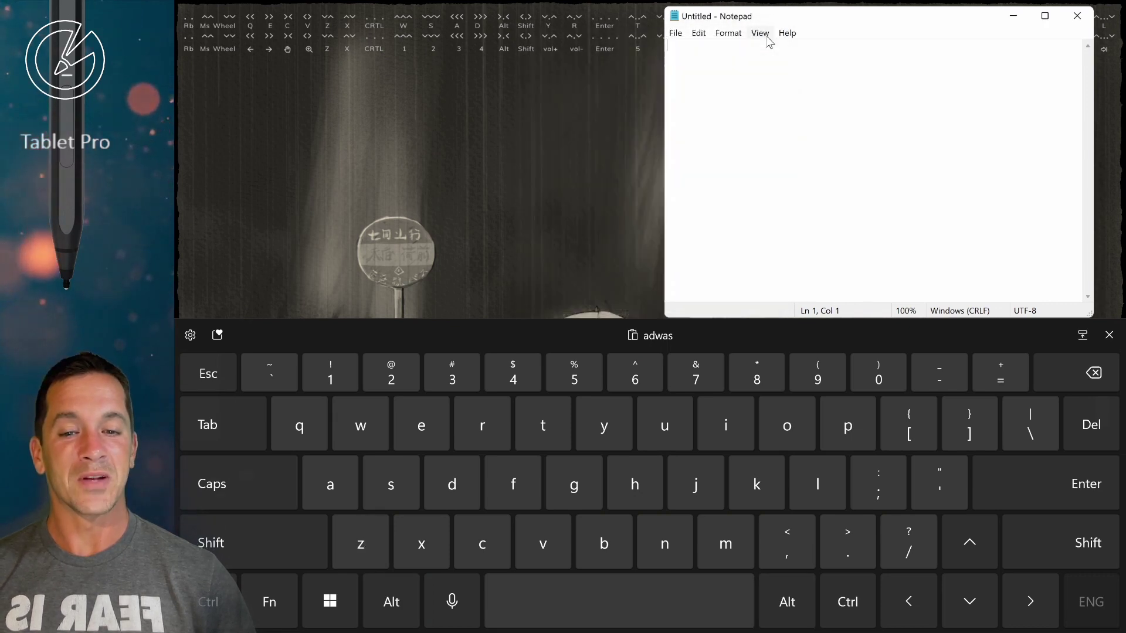
pyautogui.click(201, 610)
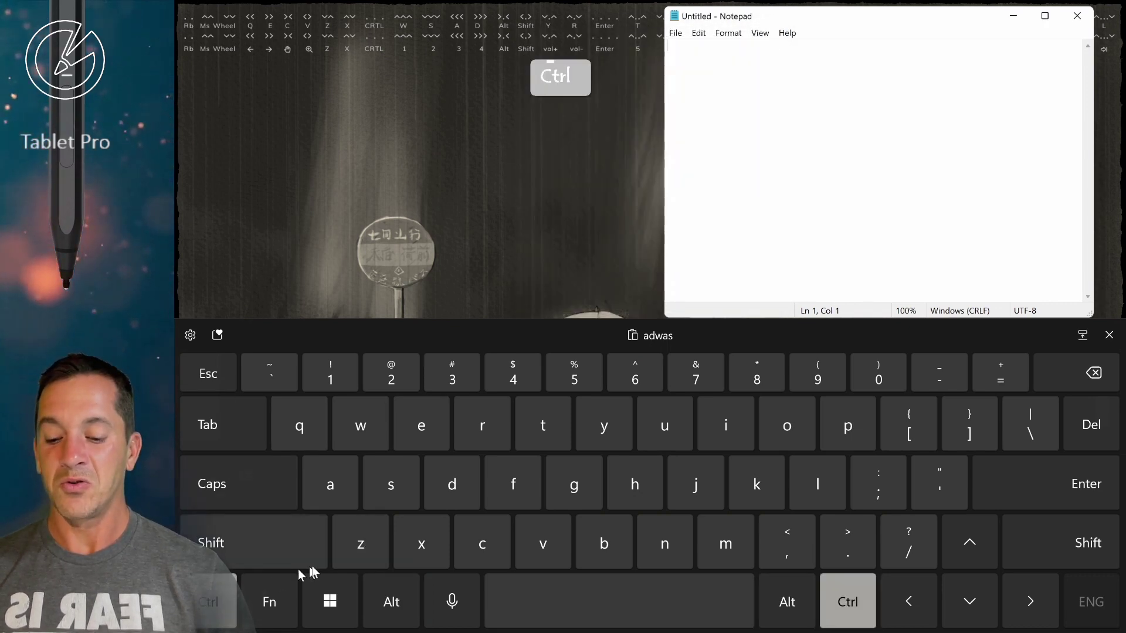
pyautogui.click(363, 551)
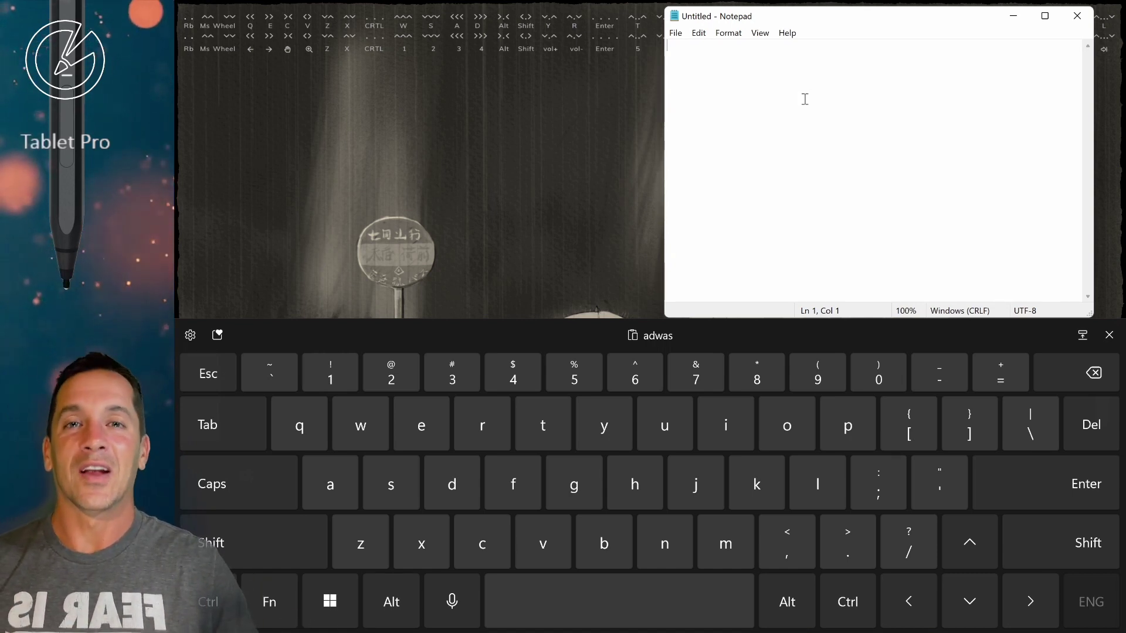
pyautogui.click(1109, 335)
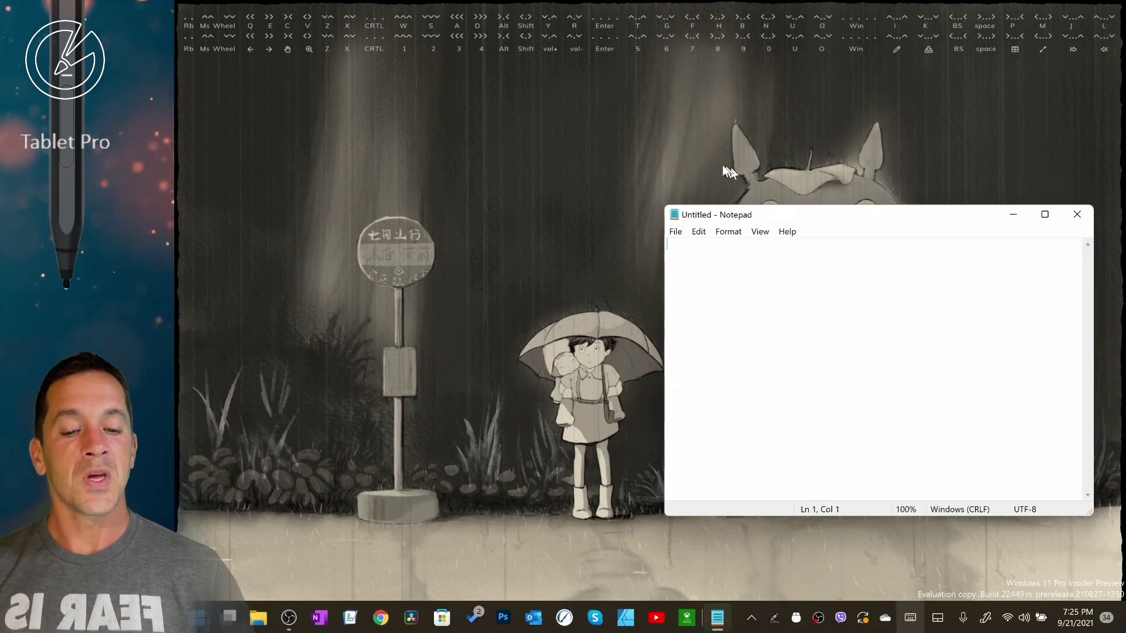
# Move Notepad up-left and type the test letters 'qeadaswaaa' with sticky Shift
pyautogui.moveTo(846, 218); pyautogui.dragTo(641, 144)
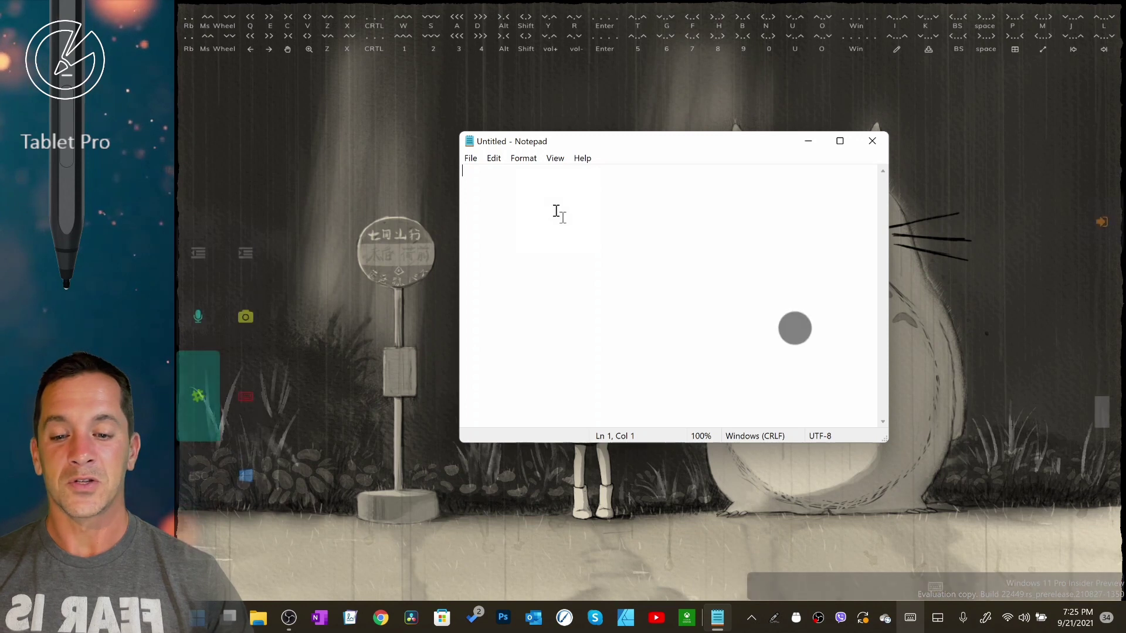
pyautogui.write('qe')
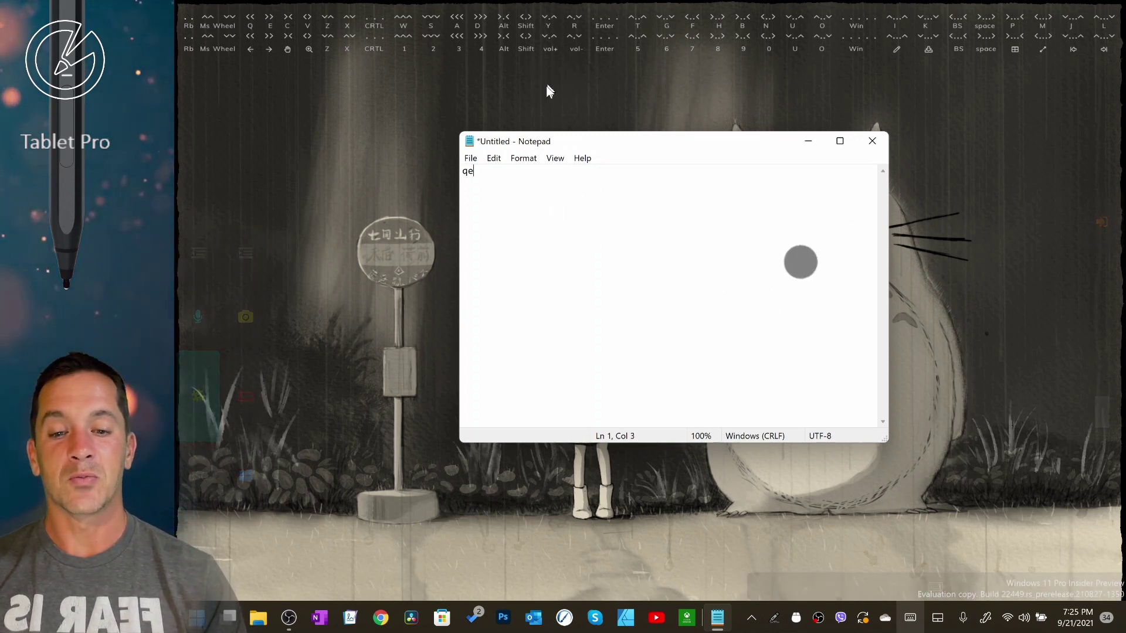
pyautogui.press('shift')
pyautogui.write('adasw')
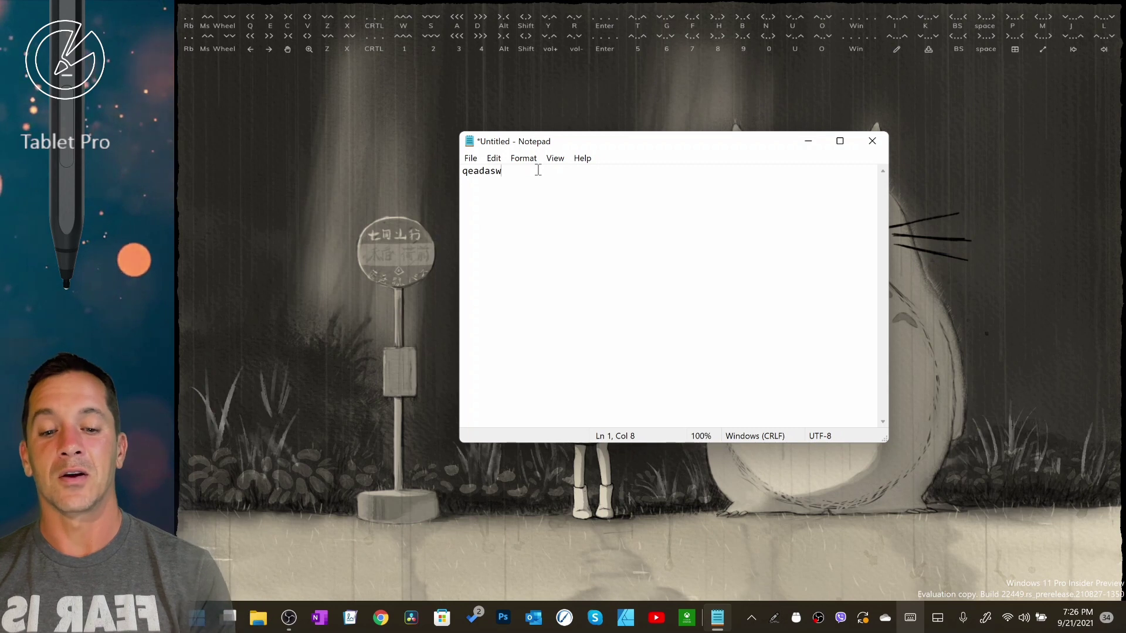
pyautogui.write('a')
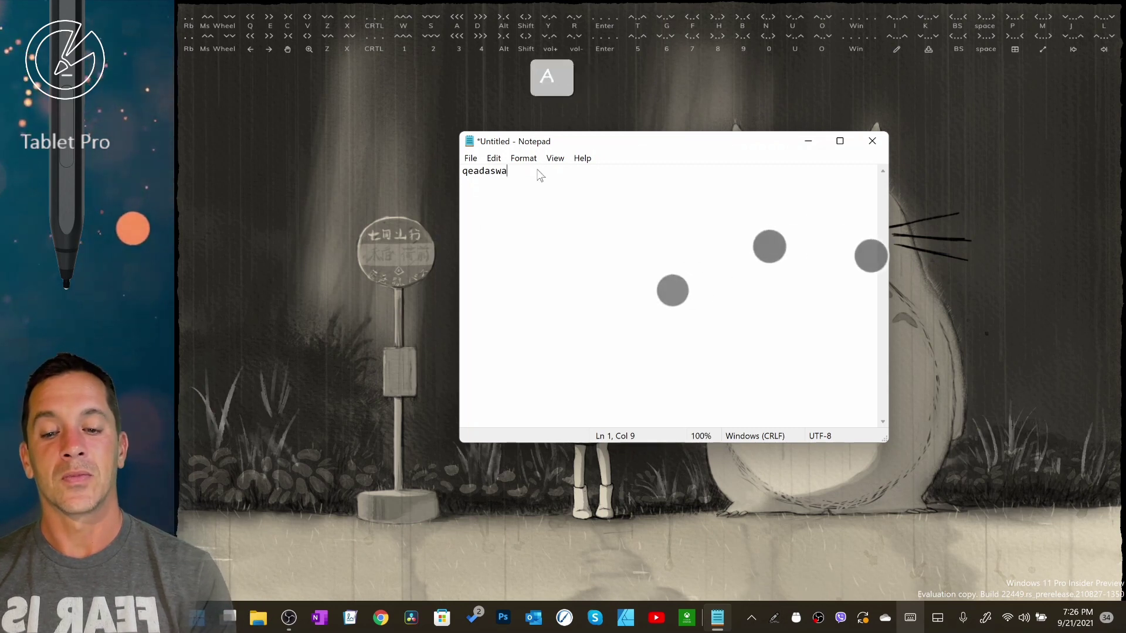
pyautogui.write('aa')
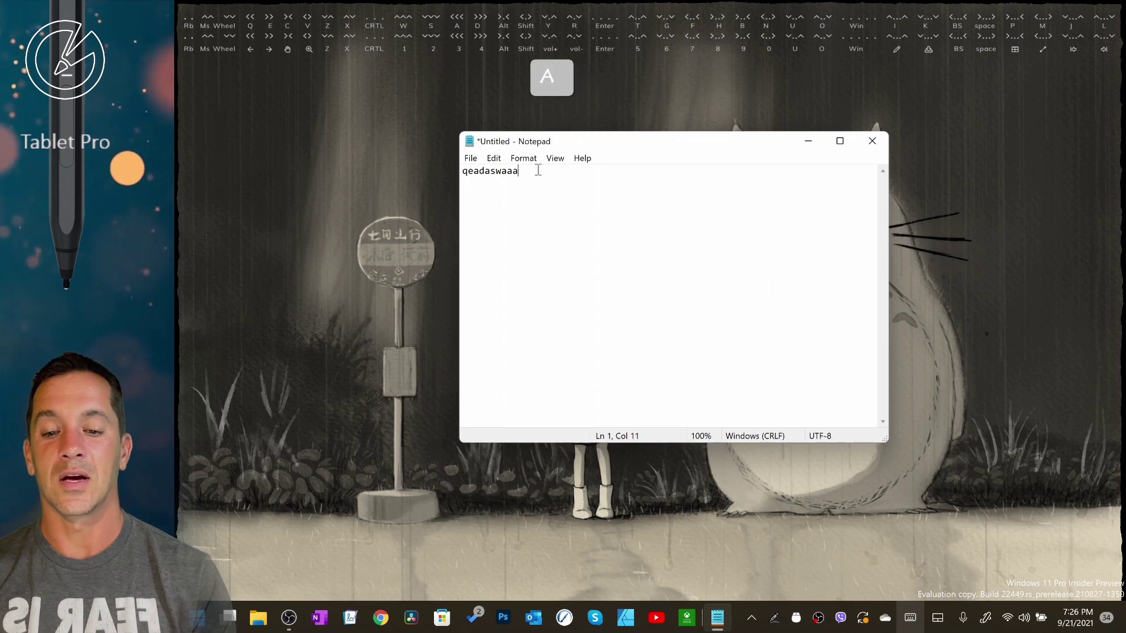
# Apply the Nebo preset with Sticky Modifiers in Tablet Pro Pen Tool and close the configuration
pyautogui.click(775, 620)
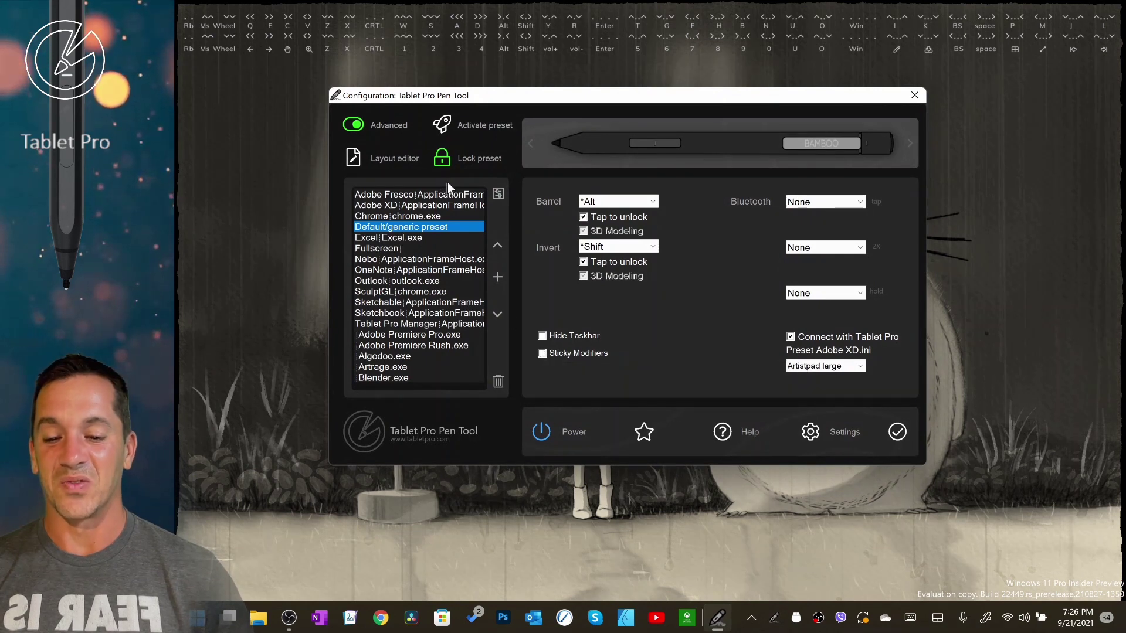
pyautogui.press('Down')
pyautogui.press('Down')
pyautogui.press('Down')
pyautogui.press('Down')
pyautogui.press('Down')
pyautogui.press('Down')
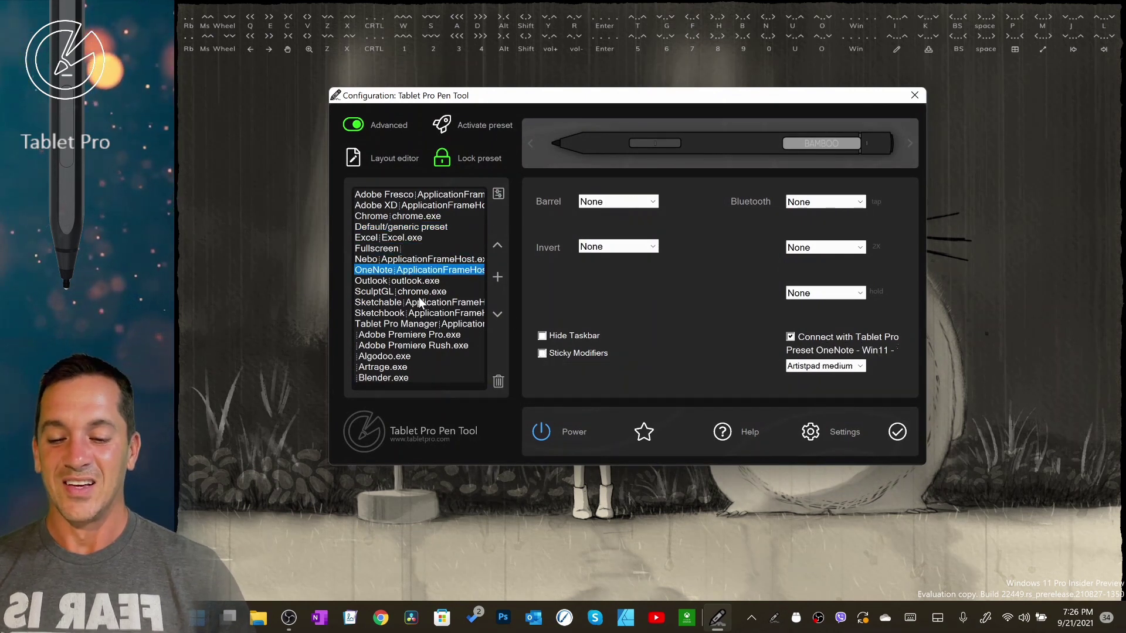
pyautogui.press('Up')
pyautogui.press('Up')
pyautogui.press('Up')
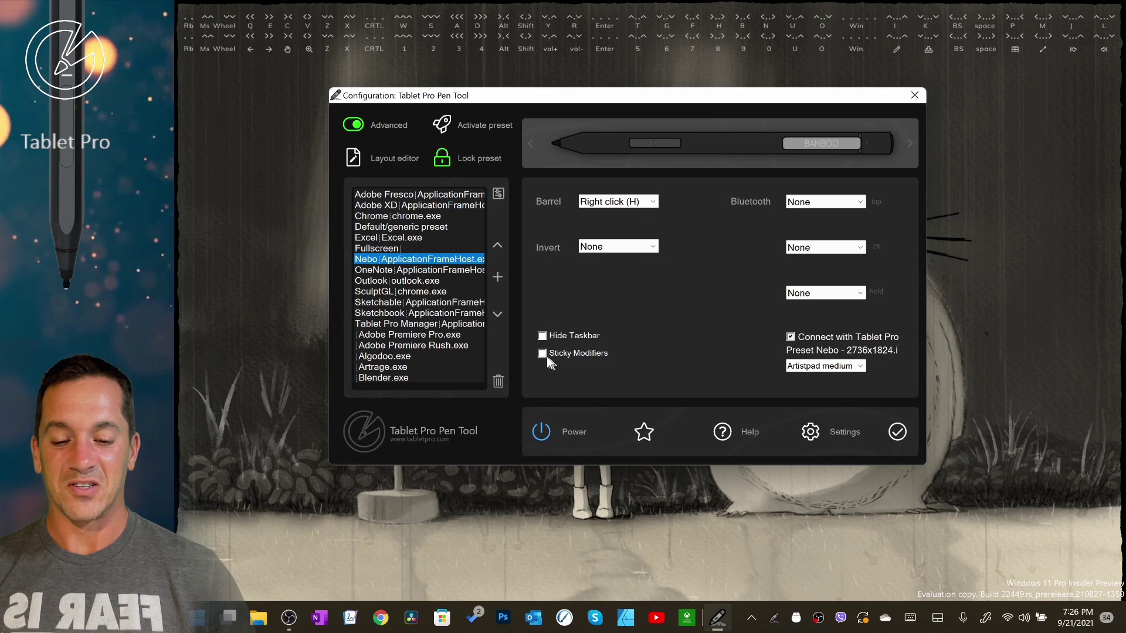
pyautogui.click(896, 432)
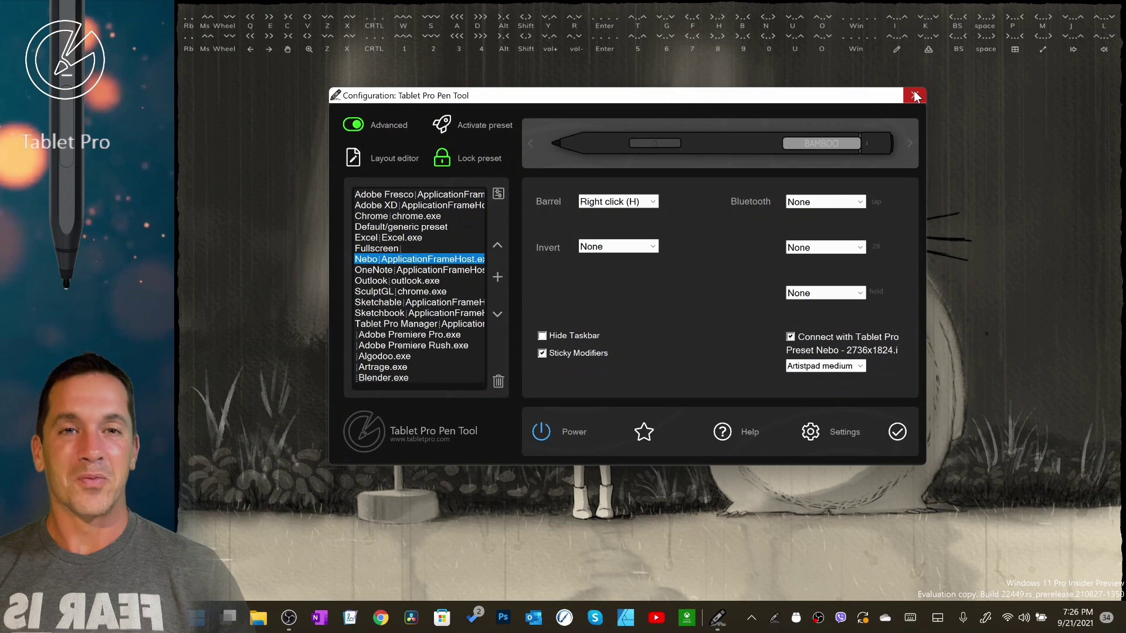
pyautogui.click(915, 96)
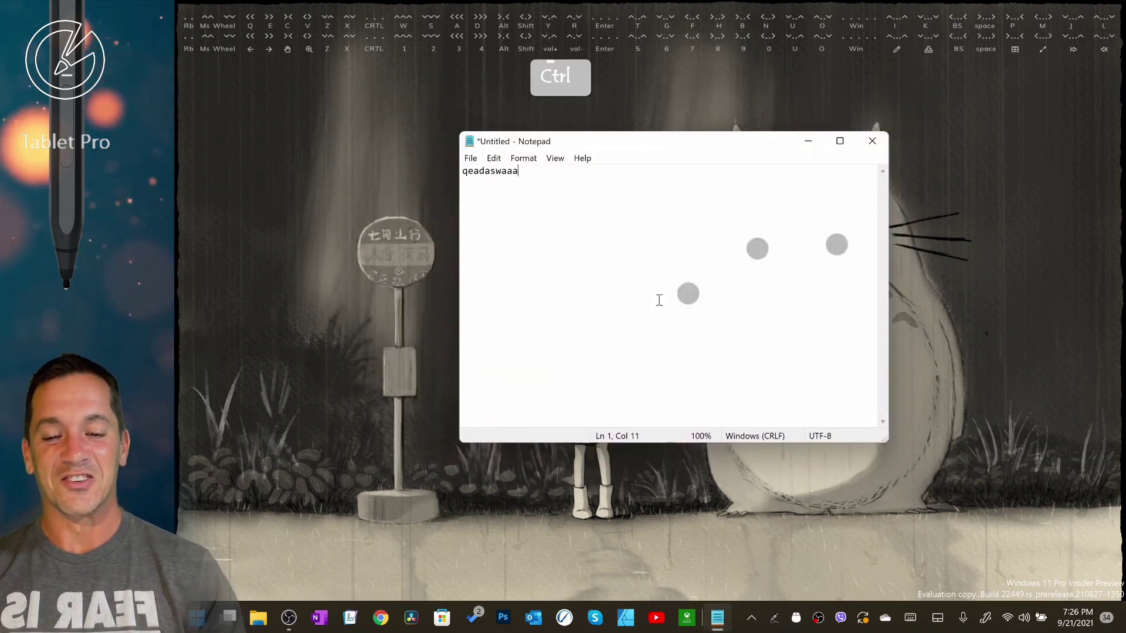
# Select the whole 'qeadaswaaa' line with Ctrl+A
pyautogui.hotkey('ctrl', 'a')
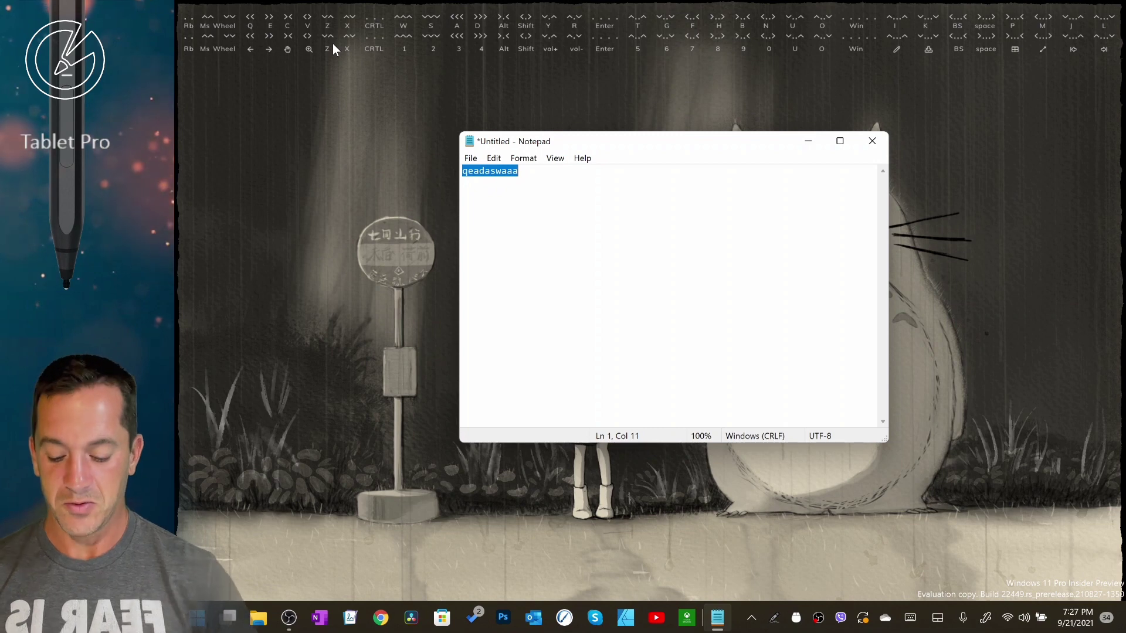
pyautogui.press('super')
pyautogui.write('mo')
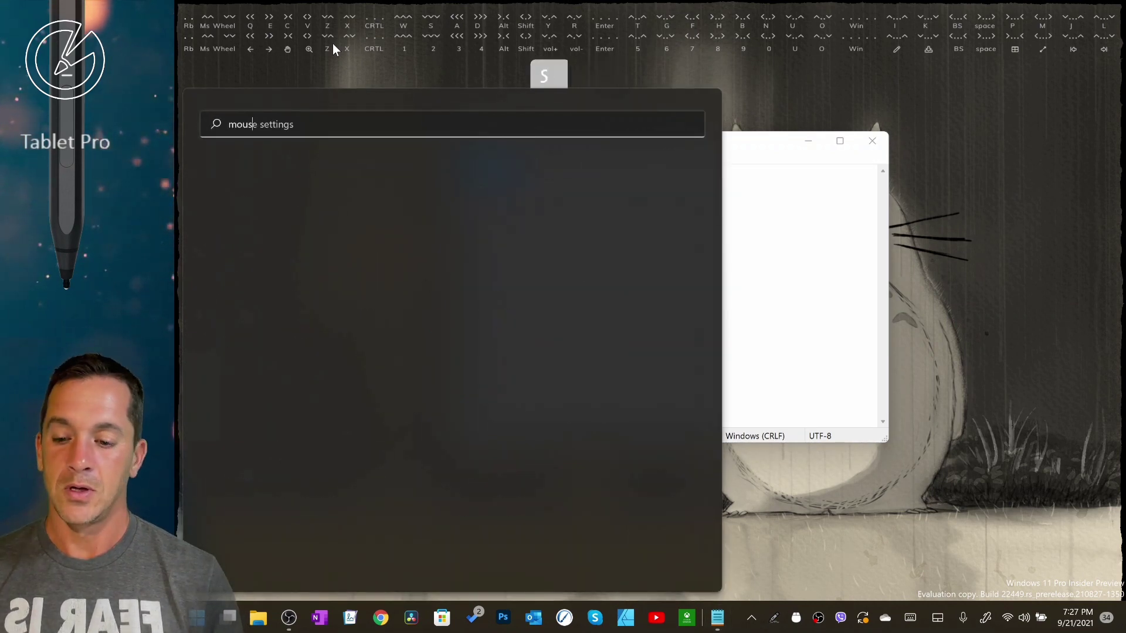
pyautogui.write('use settings')
pyautogui.press('Return')
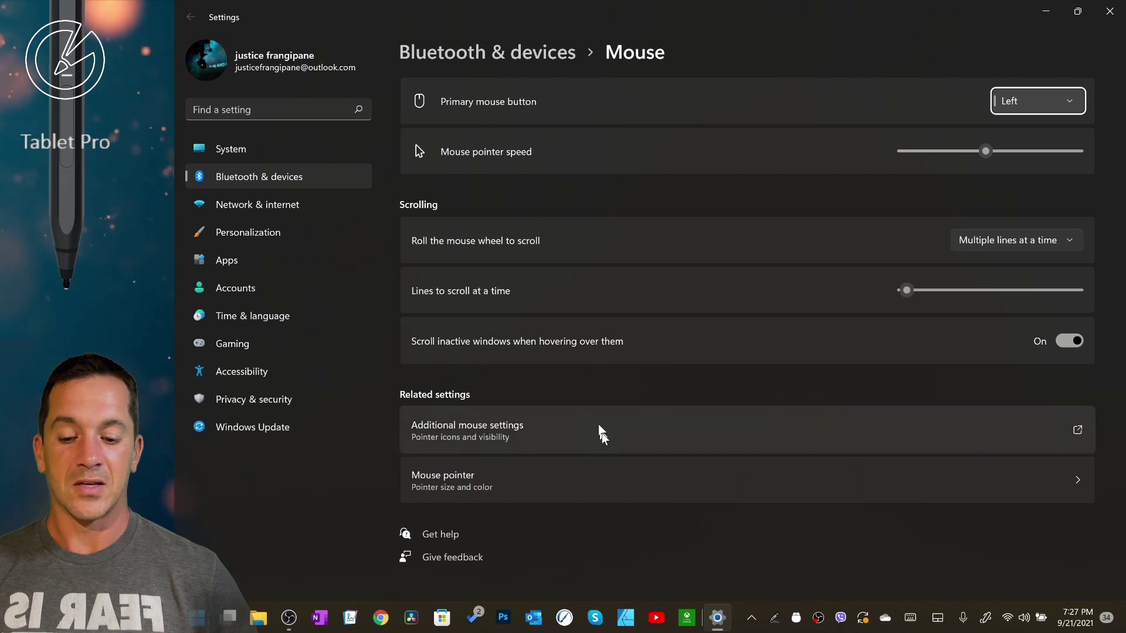
pyautogui.click(643, 435)
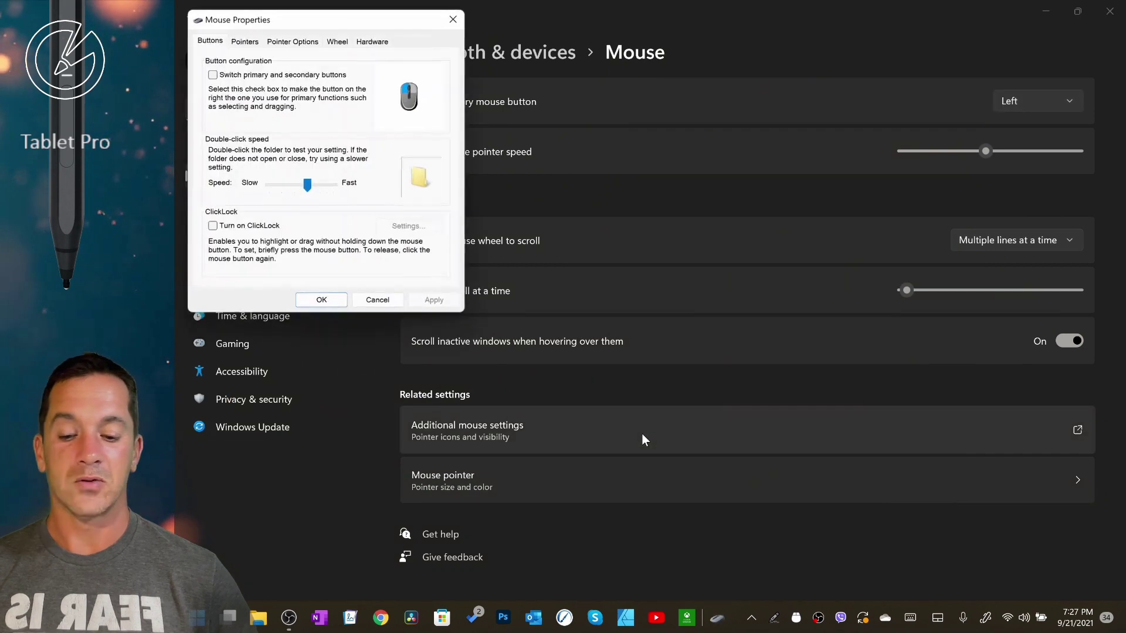
pyautogui.click(289, 45)
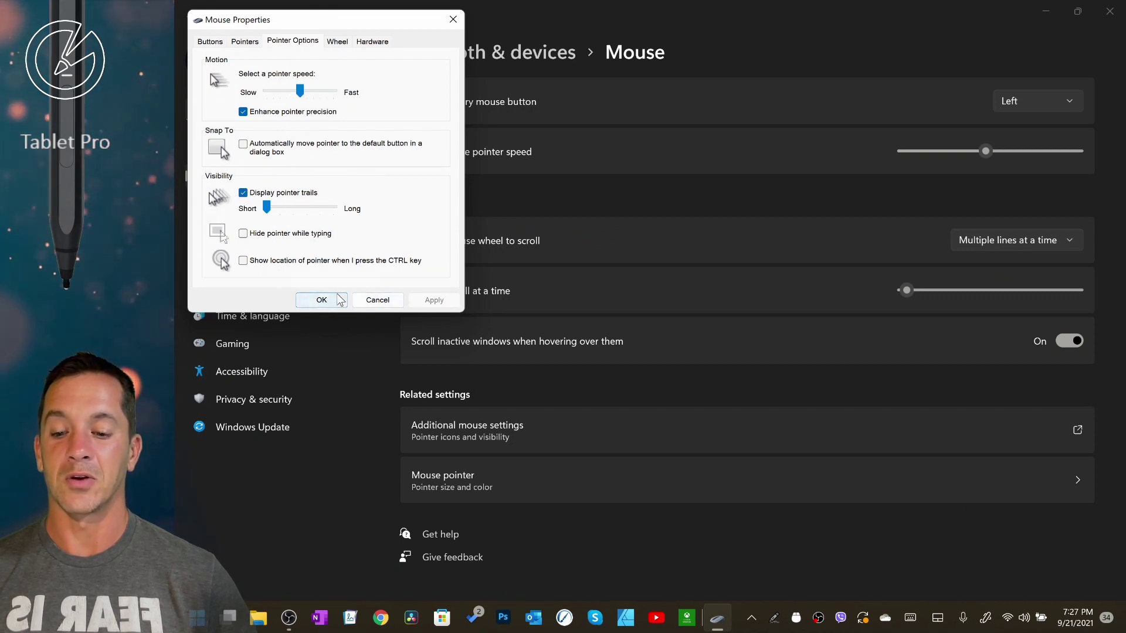
pyautogui.click(1108, 14)
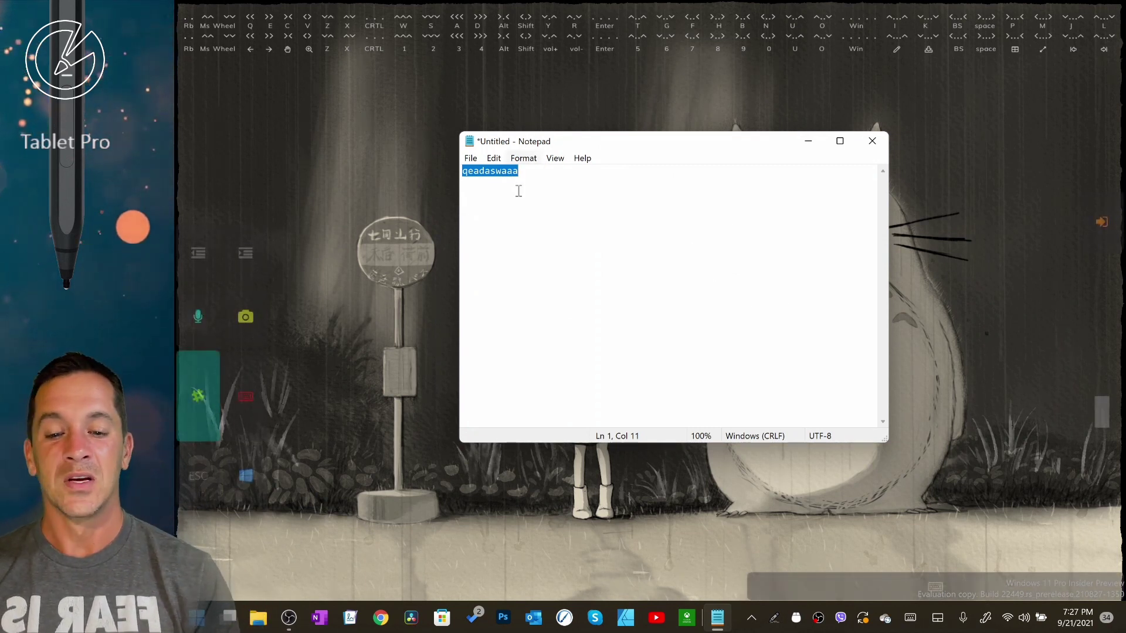
# Undo the test line, then copy and paste so the document holds only 'adwas'
pyautogui.hotkey('ctrl', 'z')
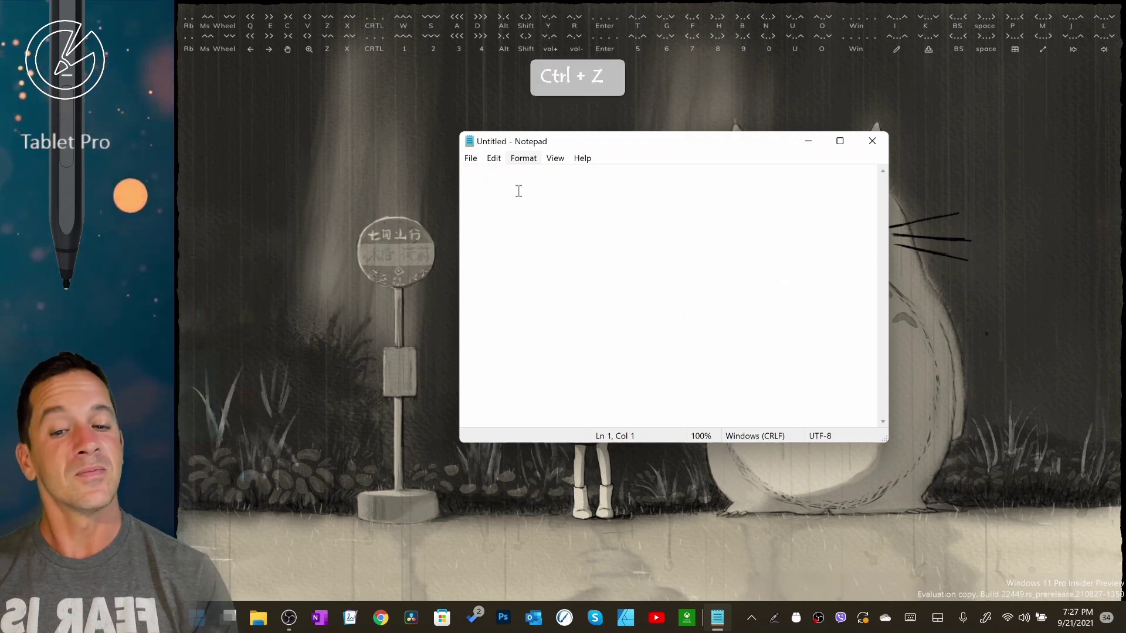
pyautogui.press('ctrl')
pyautogui.hotkey('ctrl', 'c')
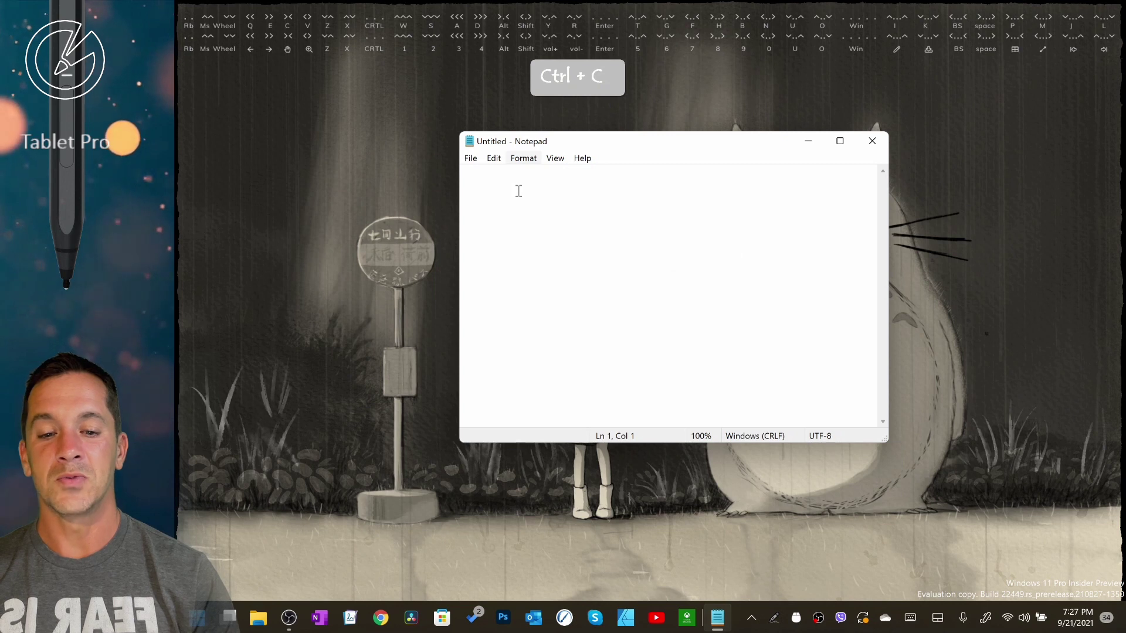
pyautogui.hotkey('ctrl', 'v')
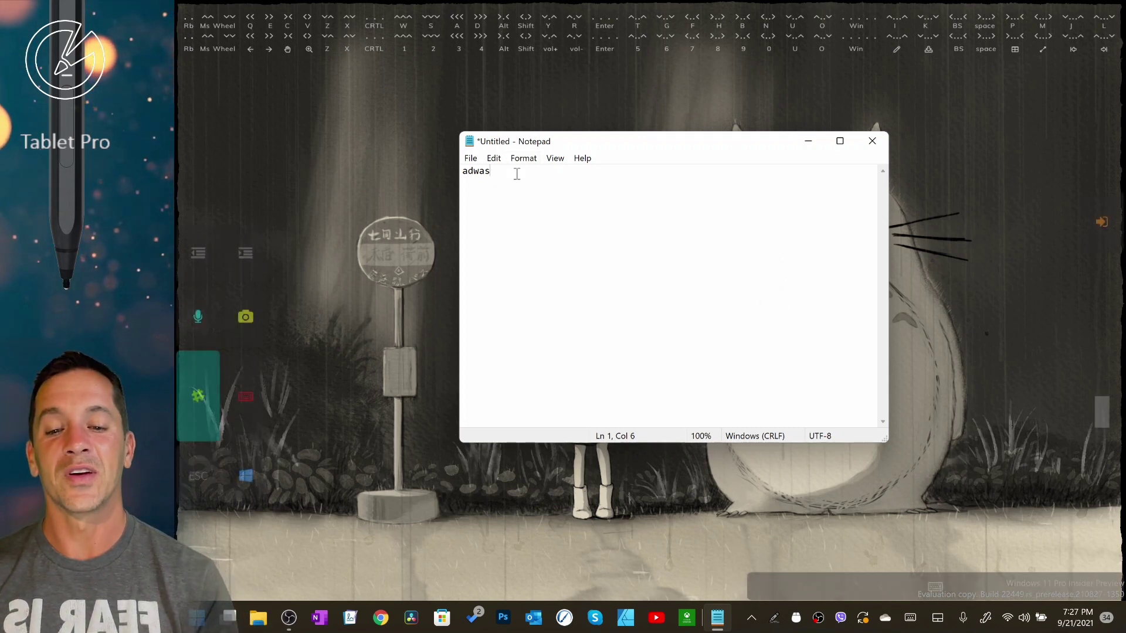
# Latch the sticky Alt and Shift modifiers and bring back Tablet Pro's on-screen shortcut panels
pyautogui.press('alt')
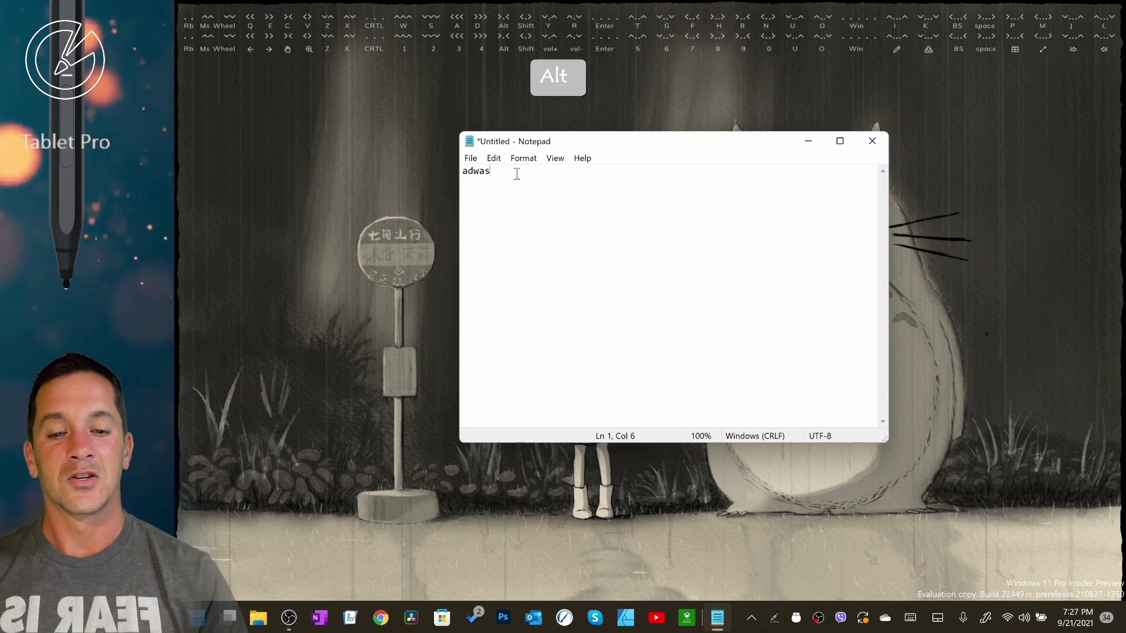
pyautogui.press('shift')
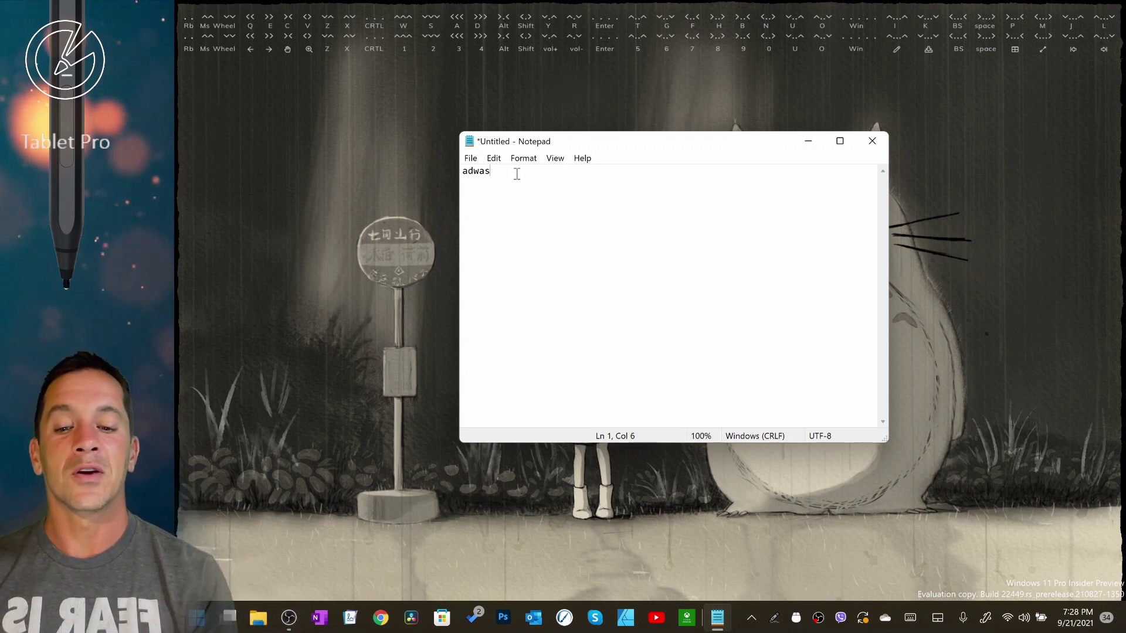
pyautogui.click(696, 291)
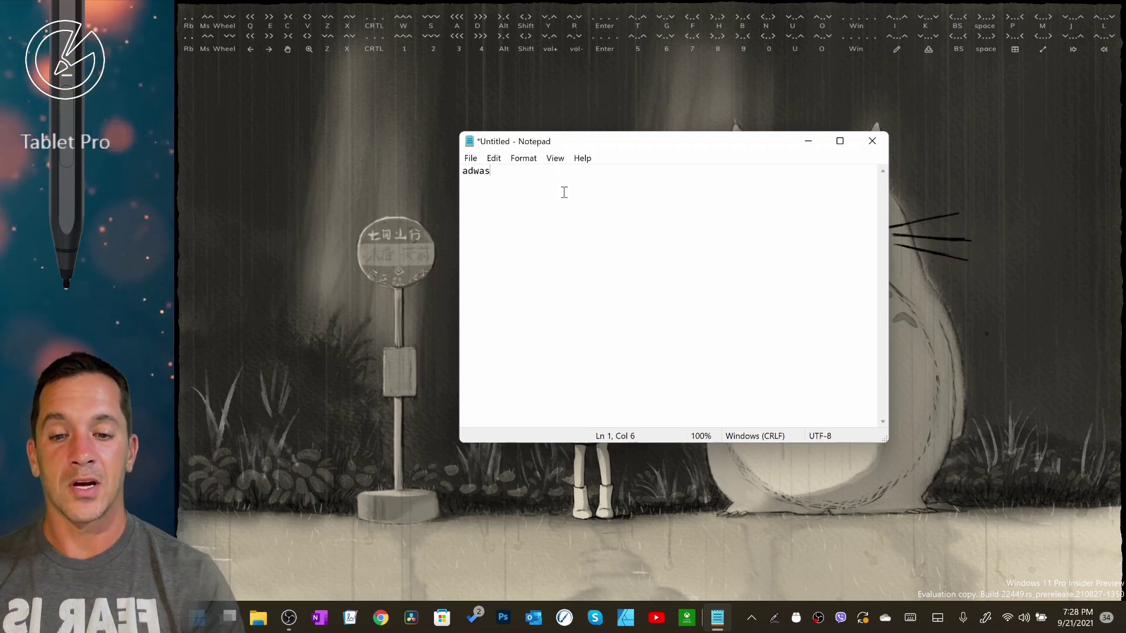
pyautogui.click(593, 270)
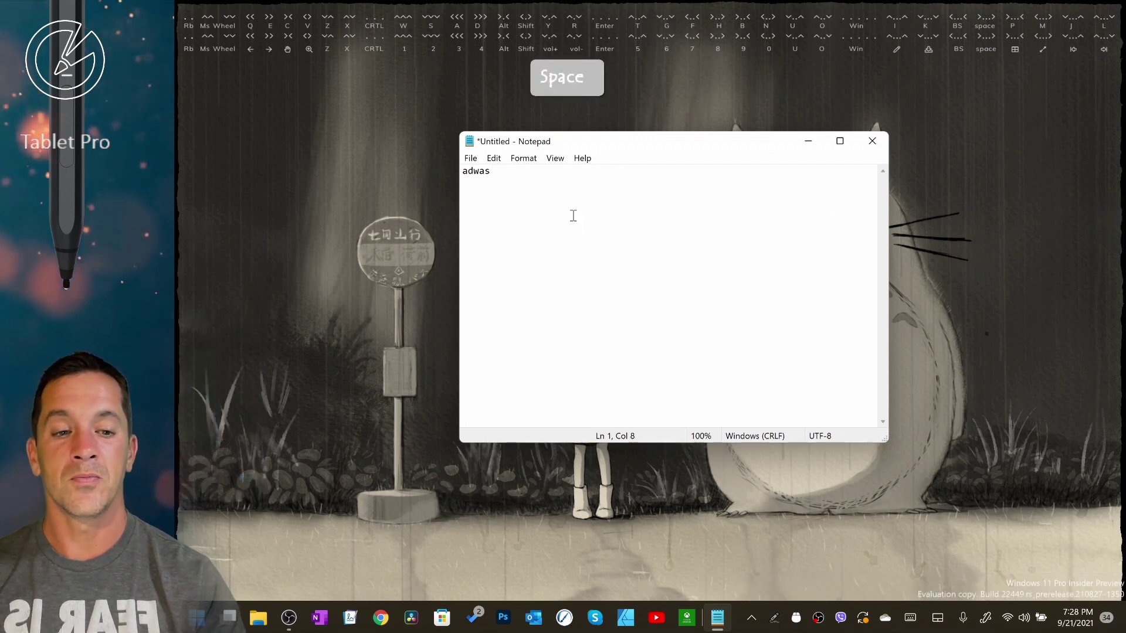
pyautogui.click(633, 239)
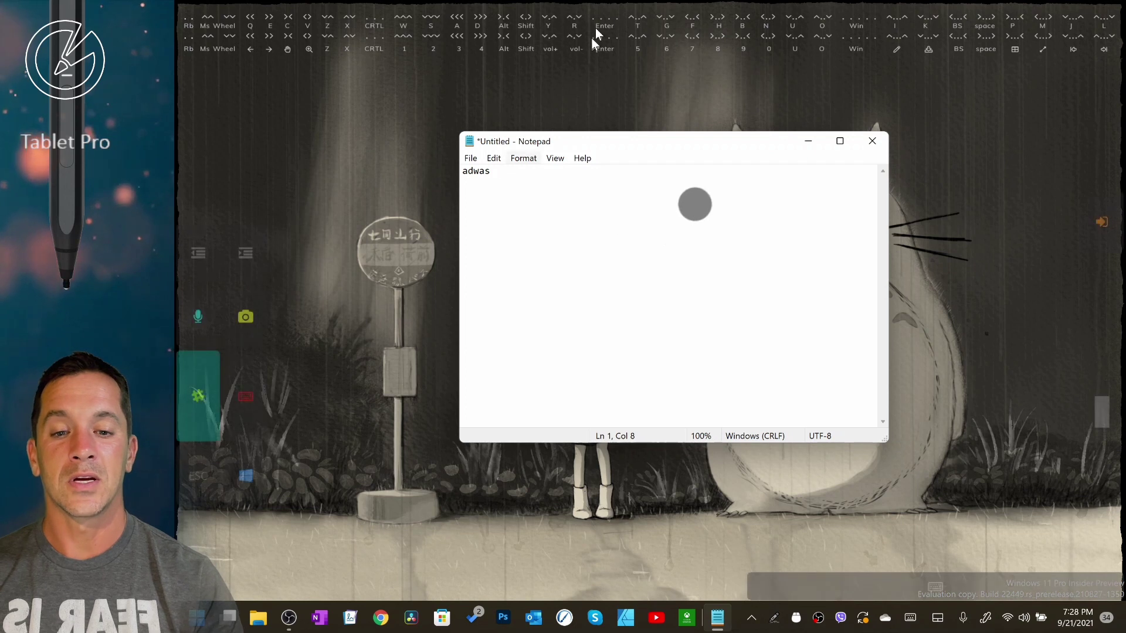
# Add two new lines below 'adwas' and type capital 'A T' using sticky Shift
pyautogui.press('Return')
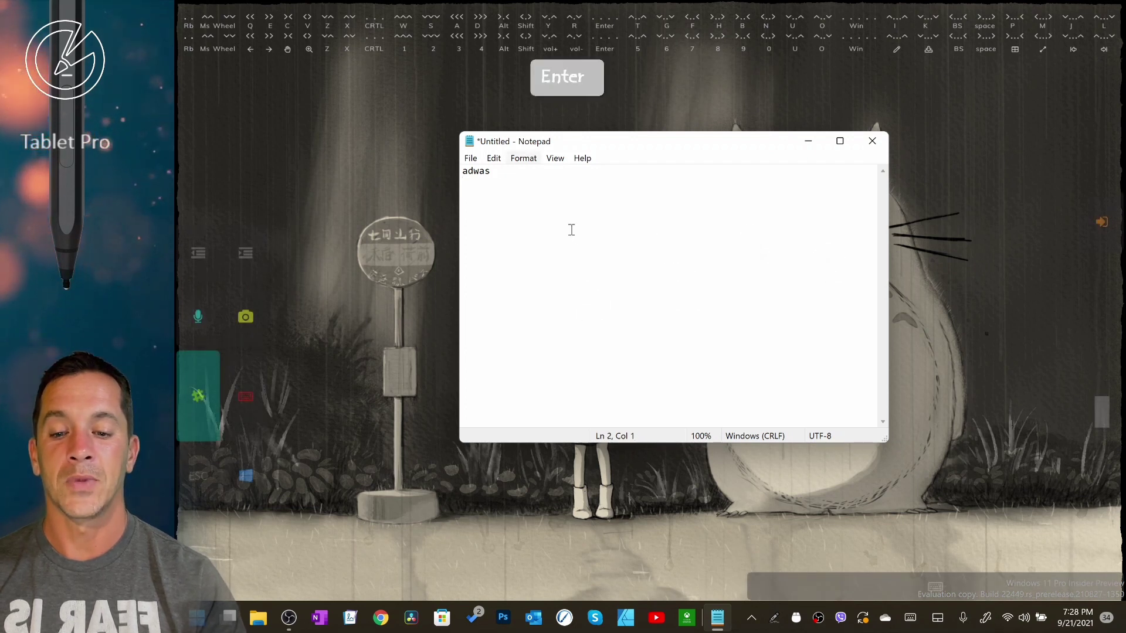
pyautogui.press('Return')
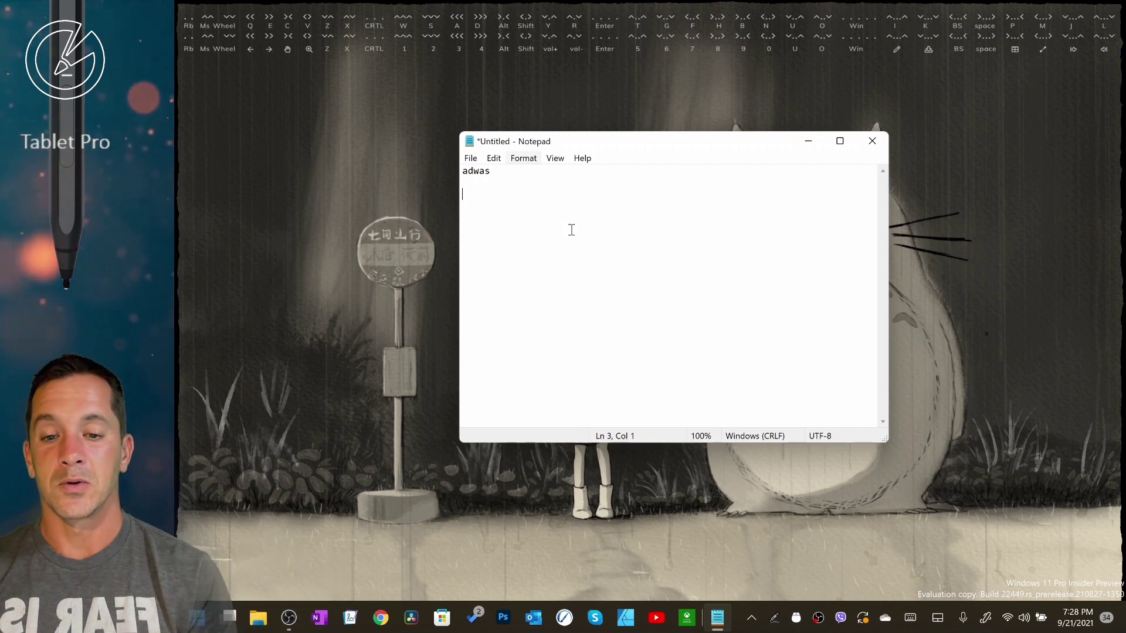
pyautogui.press('shift')
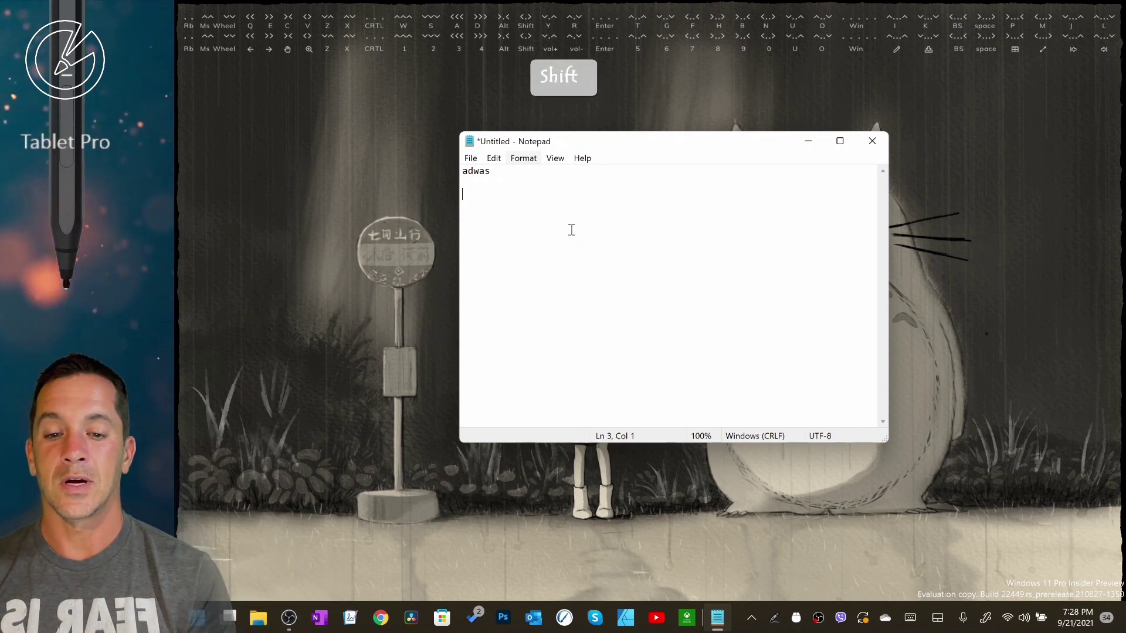
pyautogui.write('a')
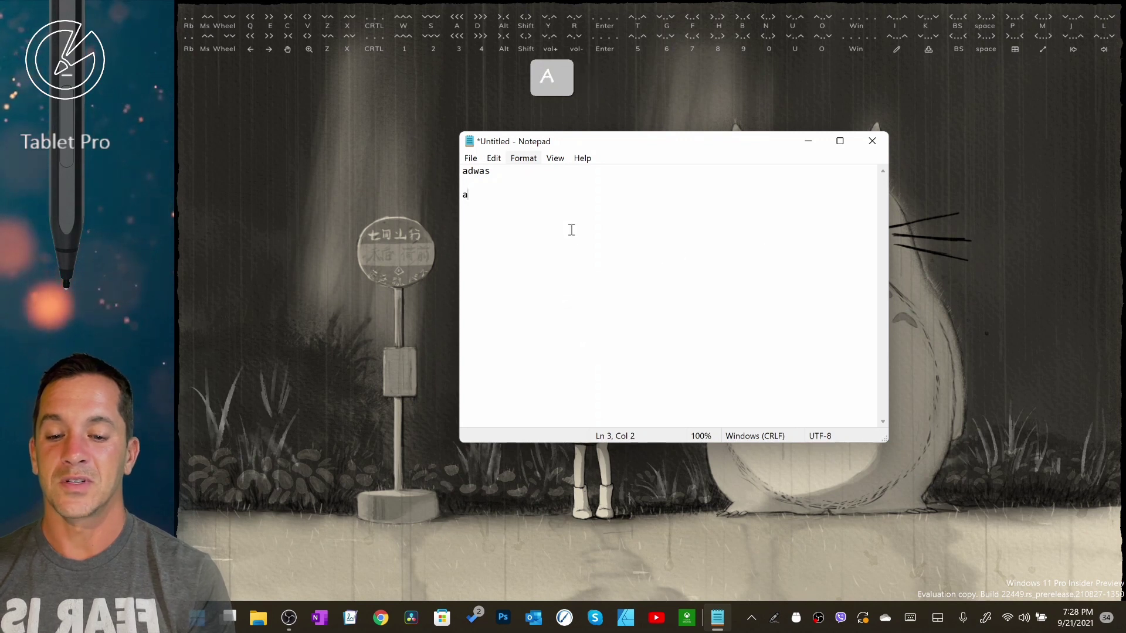
pyautogui.press('BackSpace')
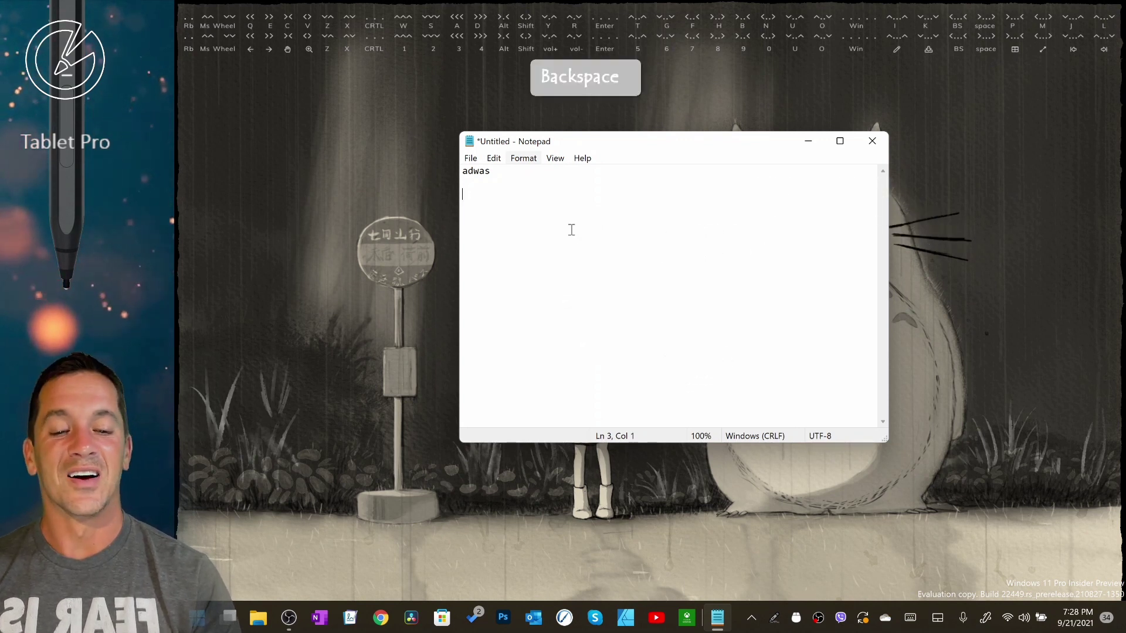
pyautogui.write('A')
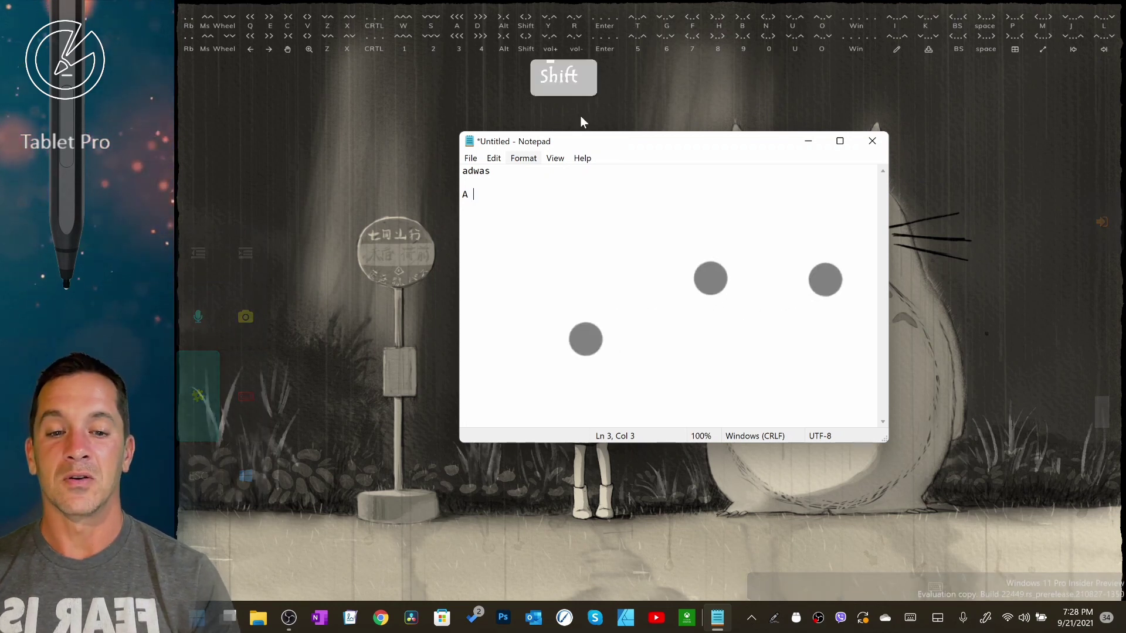
pyautogui.write('T')
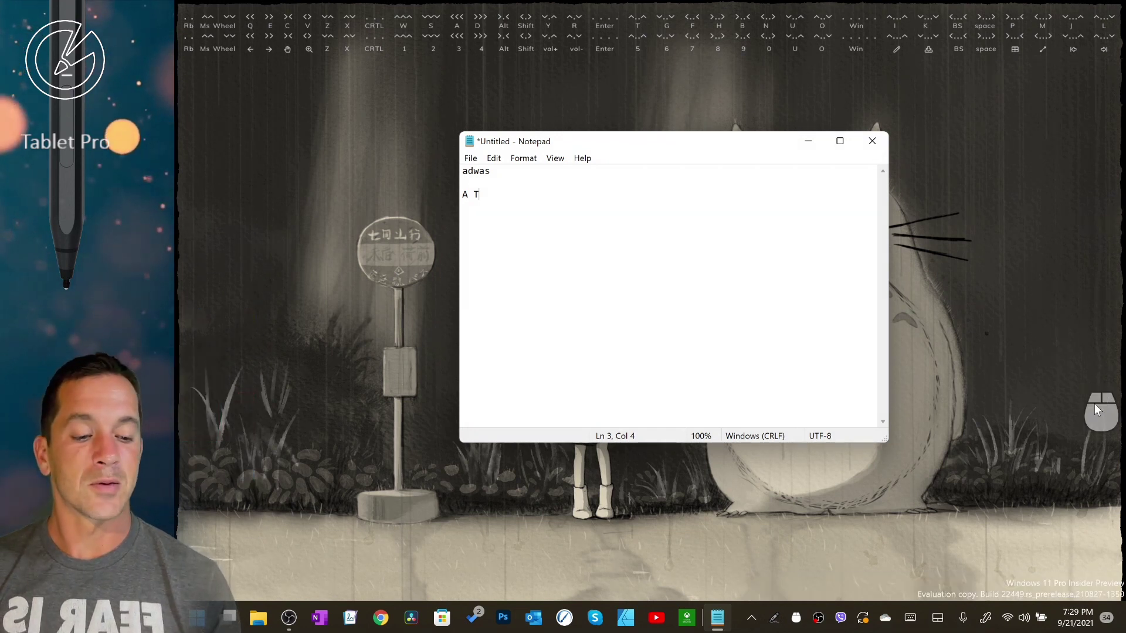
# Open the Windows Start menu with the Win key, then dismiss it
pyautogui.press('super')
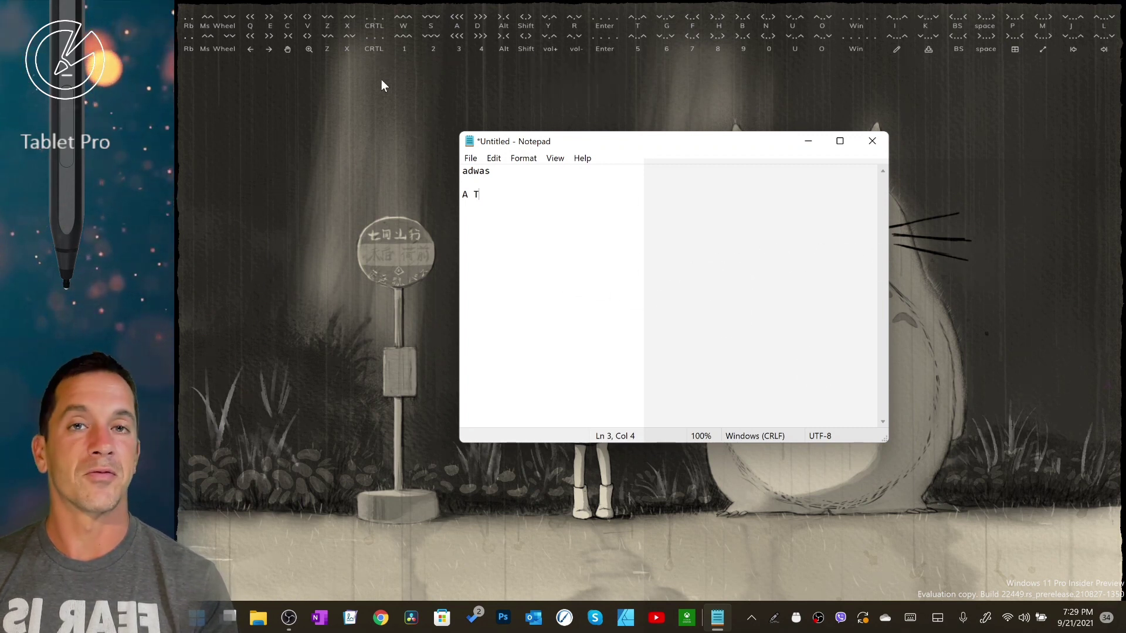
pyautogui.press('super')
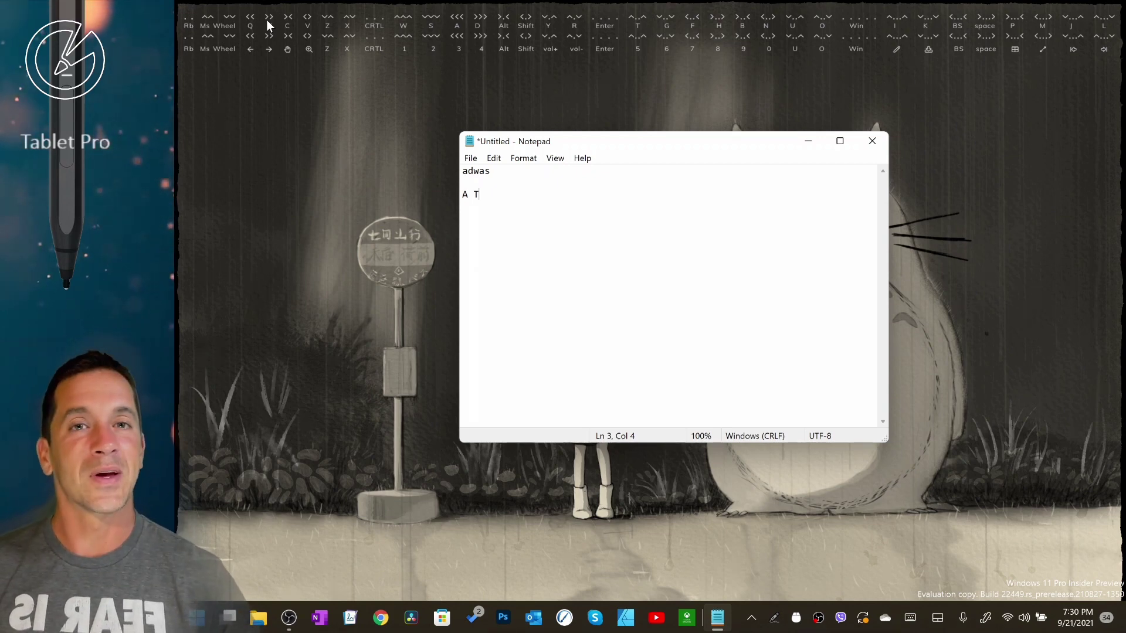
# Search 'zb' in the Start menu and launch ZBrushCore 2021
pyautogui.press('super')
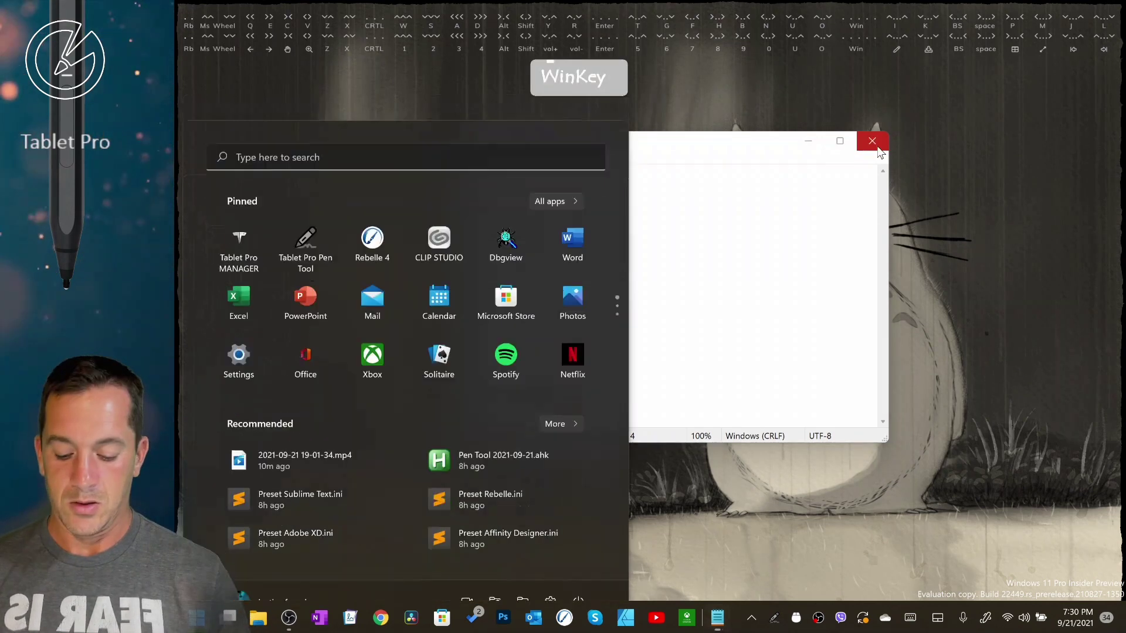
pyautogui.write('zbr')
pyautogui.press('Return')
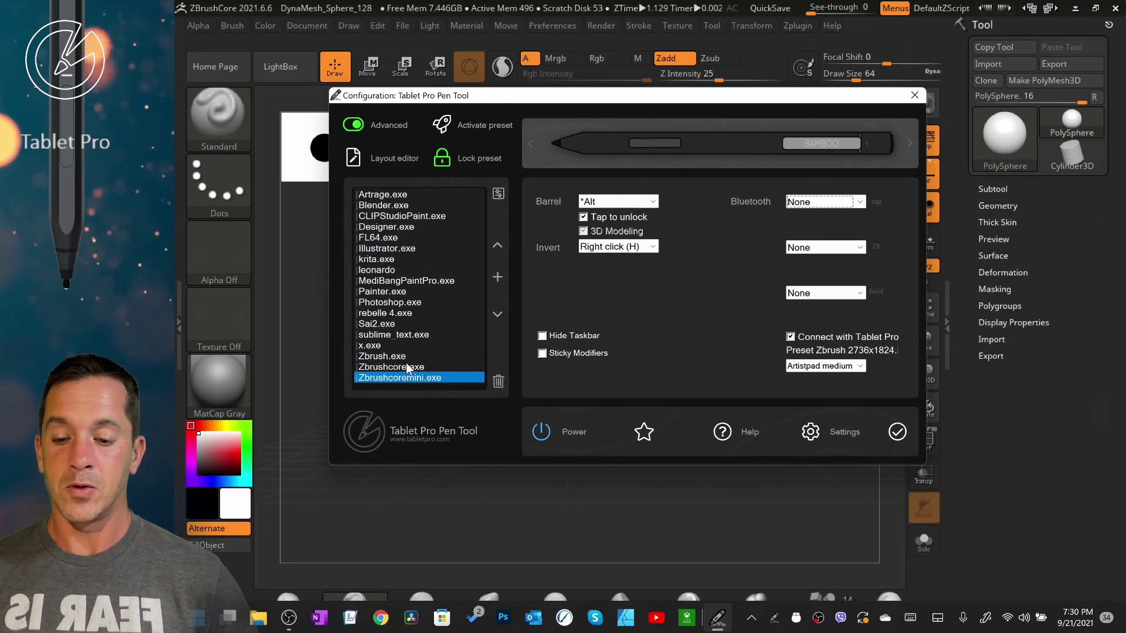
# Activate the Zbrushcore.exe pen preset with its shortcut panel and close the configuration
pyautogui.click(408, 367)
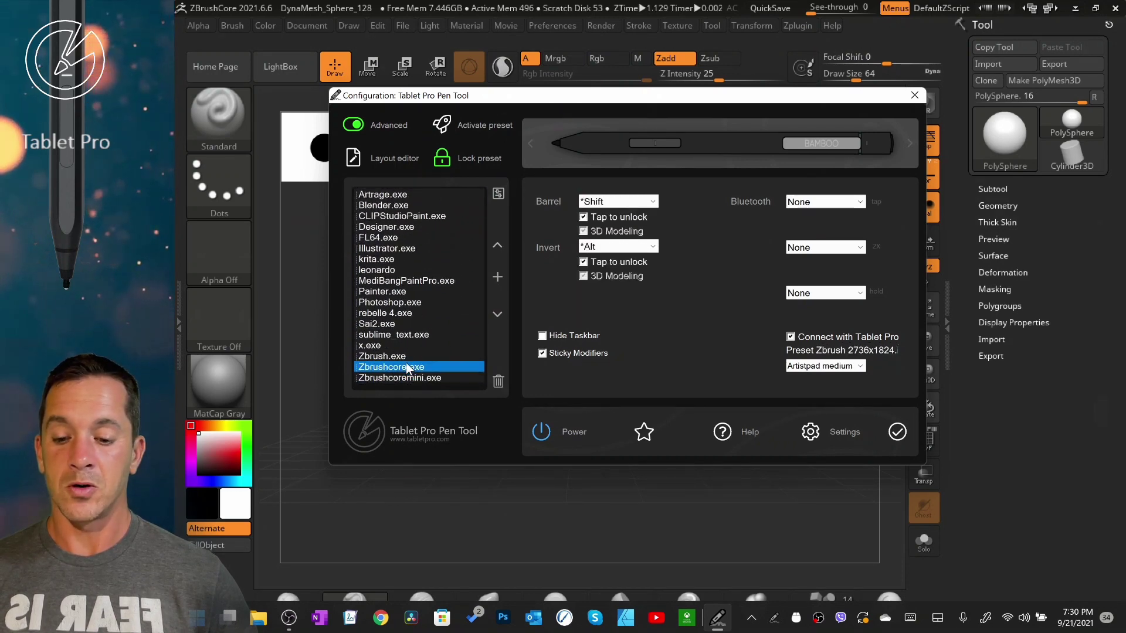
pyautogui.click(448, 122)
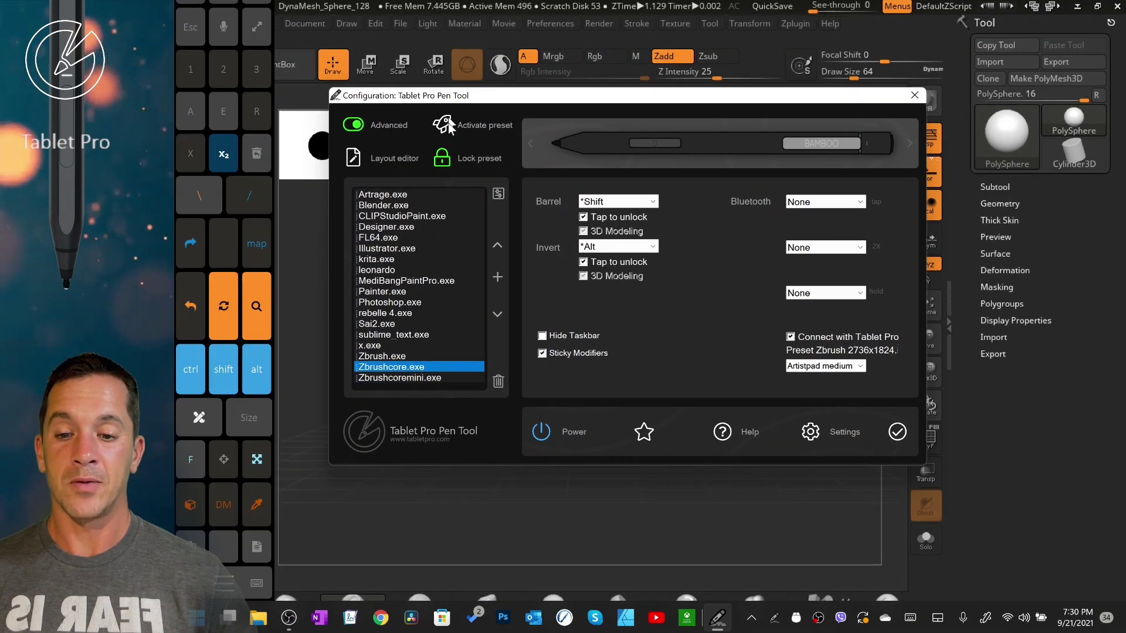
pyautogui.click(914, 97)
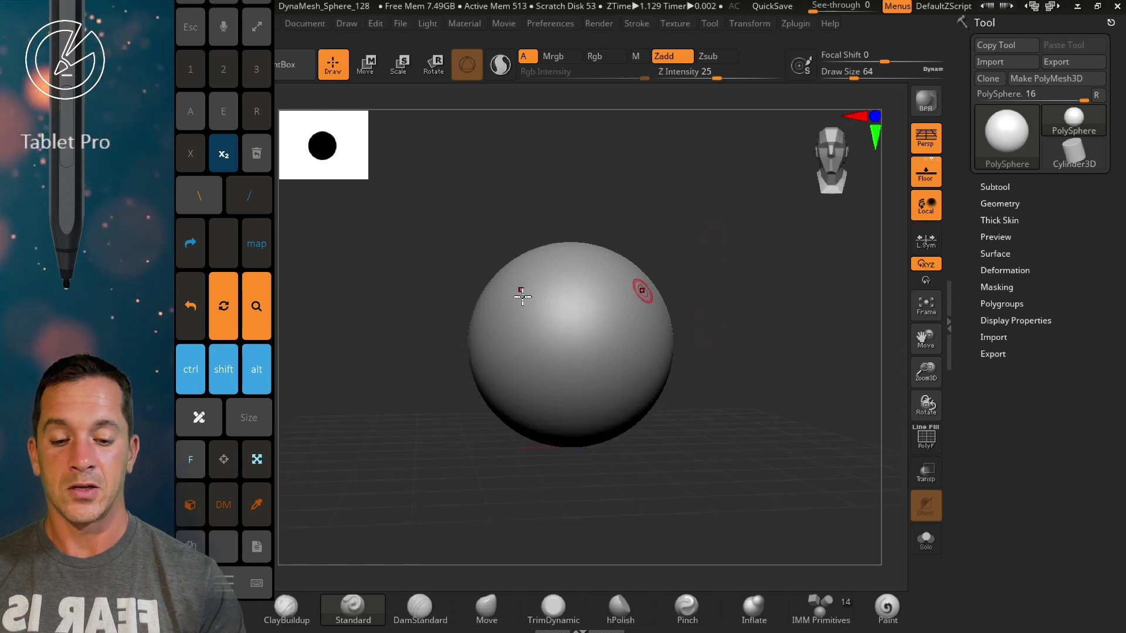
# Sculpt curved strokes on the upper sphere, carving with Alt and smoothing the central folds with Shift
pyautogui.moveTo(520, 296)
pyautogui.mouseDown()
pyautogui.moveTo(534, 324)
pyautogui.moveTo(591, 352)
pyautogui.moveTo(633, 301)
pyautogui.moveTo(557, 331)
pyautogui.moveTo(627, 305)
pyautogui.moveTo(557, 346)
pyautogui.moveTo(592, 375)
pyautogui.moveTo(613, 368)
pyautogui.moveTo(553, 284)
pyautogui.moveTo(536, 327)
pyautogui.moveTo(553, 314)
pyautogui.moveTo(589, 344)
pyautogui.mouseUp()
pyautogui.press('alt')
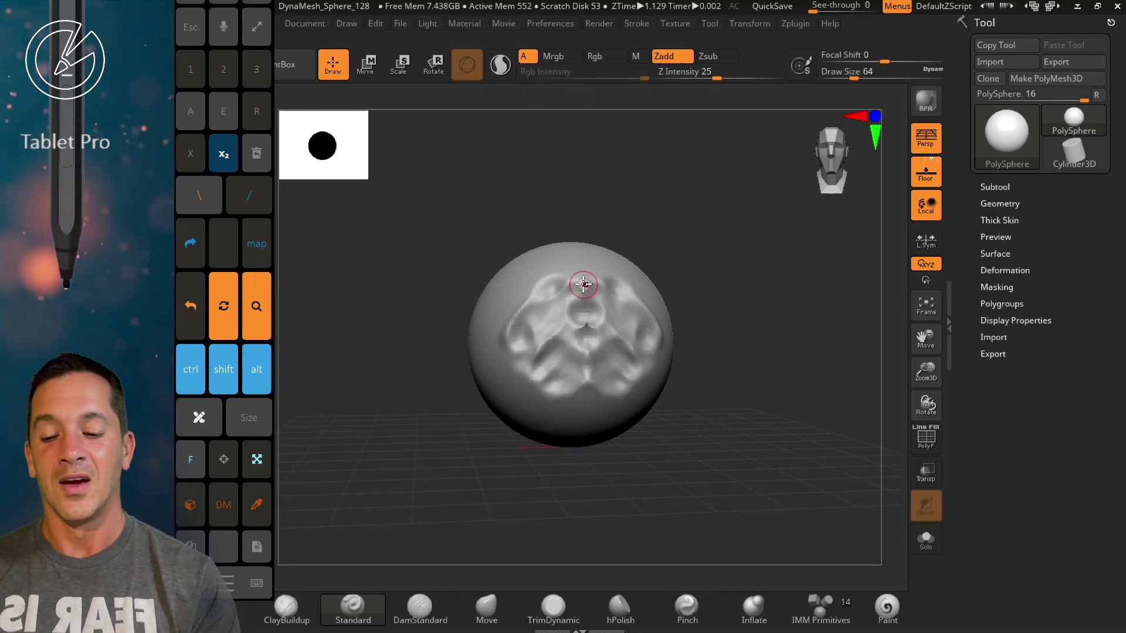
pyautogui.press('shift')
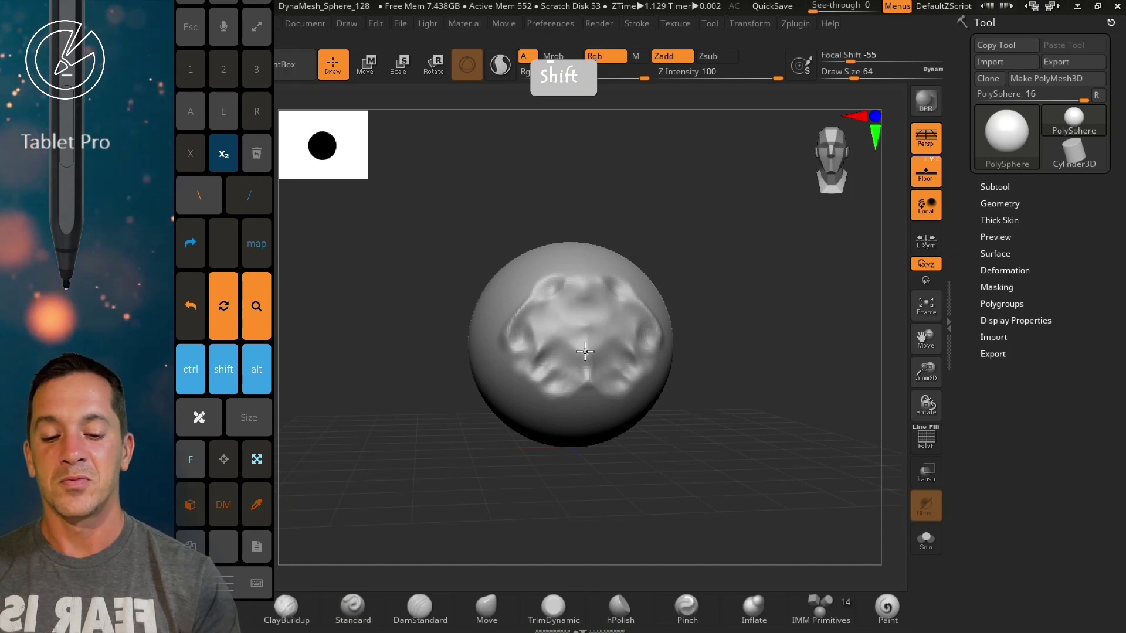
pyautogui.moveTo(583, 362)
pyautogui.mouseDown()
pyautogui.moveTo(583, 334)
pyautogui.moveTo(565, 334)
pyautogui.moveTo(601, 331)
pyautogui.moveTo(578, 322)
pyautogui.moveTo(605, 388)
pyautogui.mouseUp()
# Mask the sphere's centre with Ctrl, smooth along the ring, and orbit the view
pyautogui.press('shift')
pyautogui.press('alt')
pyautogui.press('ctrl')
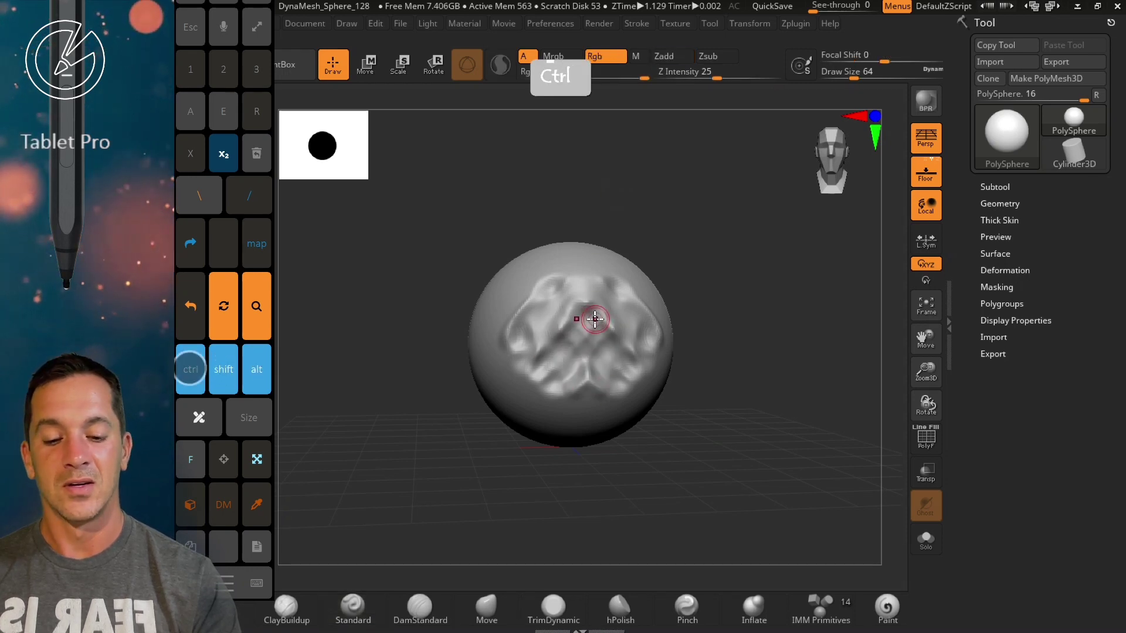
pyautogui.moveTo(578, 322)
pyautogui.mouseDown()
pyautogui.moveTo(593, 320)
pyautogui.moveTo(597, 332)
pyautogui.moveTo(604, 296)
pyautogui.moveTo(573, 322)
pyautogui.moveTo(615, 345)
pyautogui.mouseUp()
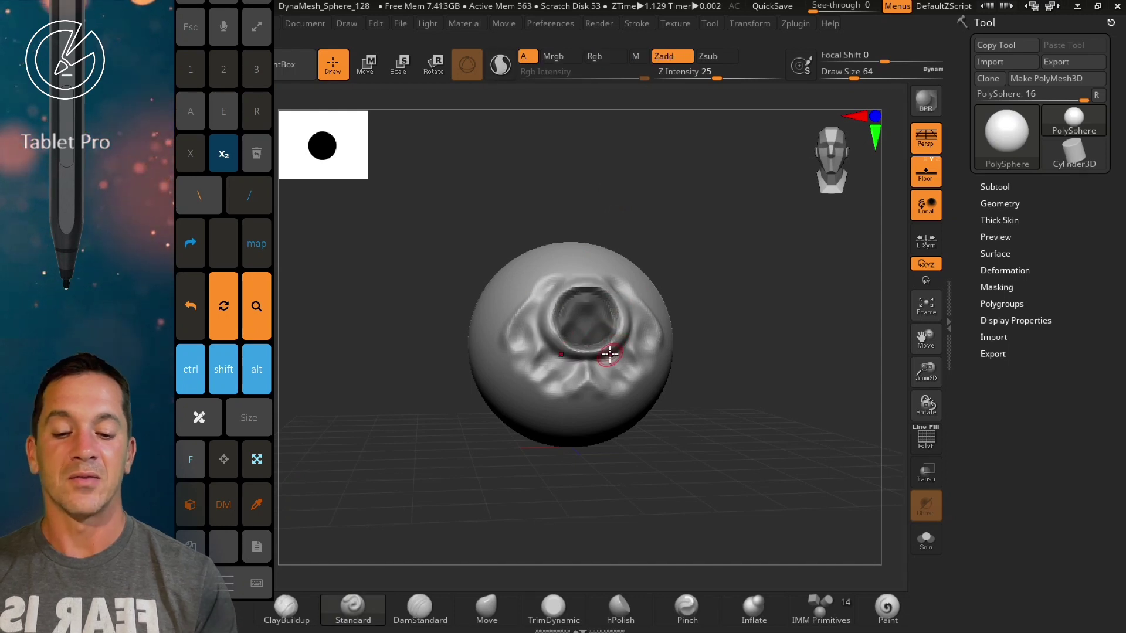
pyautogui.press('shift')
pyautogui.moveTo(571, 286); pyautogui.dragTo(600, 285)
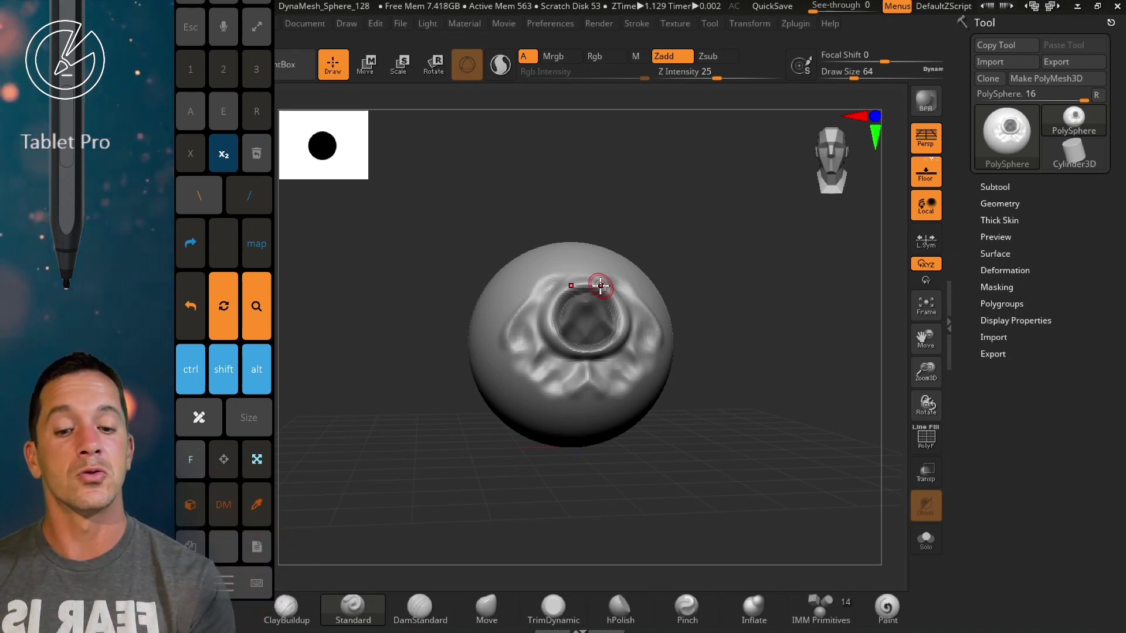
pyautogui.moveTo(694, 315)
pyautogui.mouseDown()
pyautogui.moveTo(674, 332)
pyautogui.moveTo(621, 264)
pyautogui.moveTo(638, 273)
pyautogui.moveTo(631, 311)
pyautogui.moveTo(647, 339)
pyautogui.moveTo(689, 321)
pyautogui.moveTo(603, 325)
pyautogui.moveTo(603, 296)
pyautogui.moveTo(640, 303)
pyautogui.mouseUp()
# Enable 3D Modeling for the barrel modifier and turn off Tap to unlock in the Zbrushcore.exe preset
pyautogui.press('ctrl')
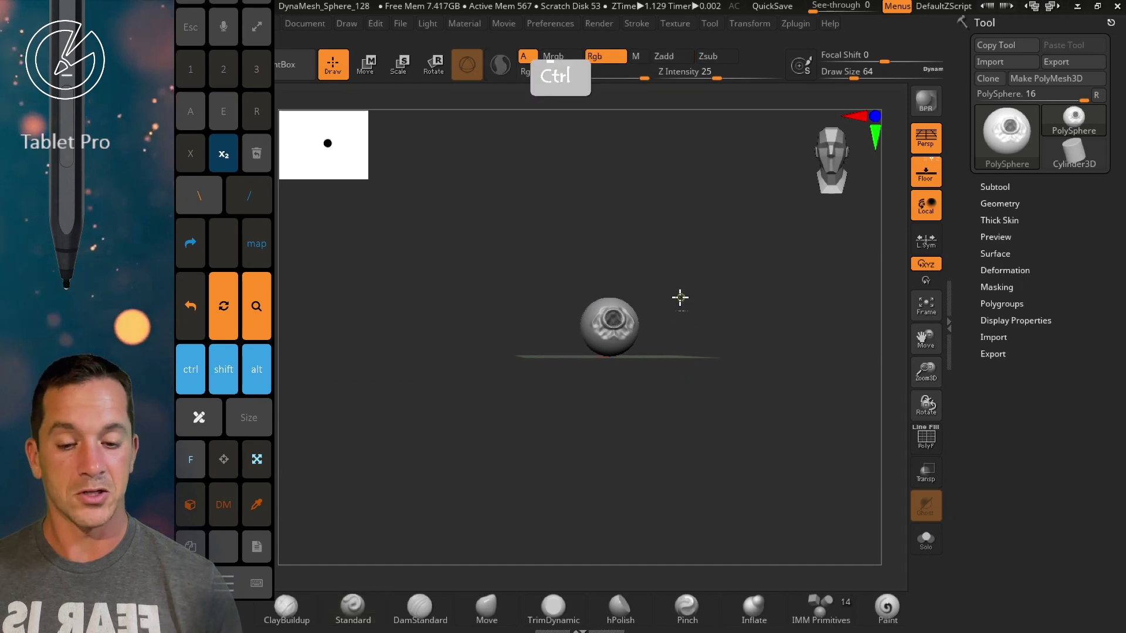
pyautogui.click(584, 217)
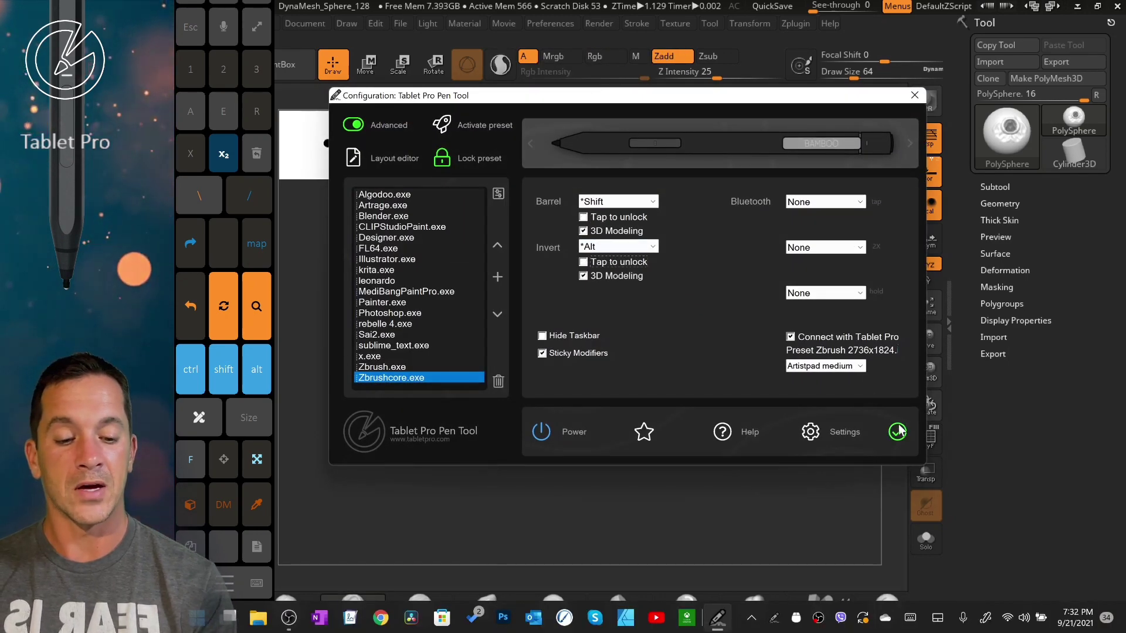
pyautogui.click(719, 489)
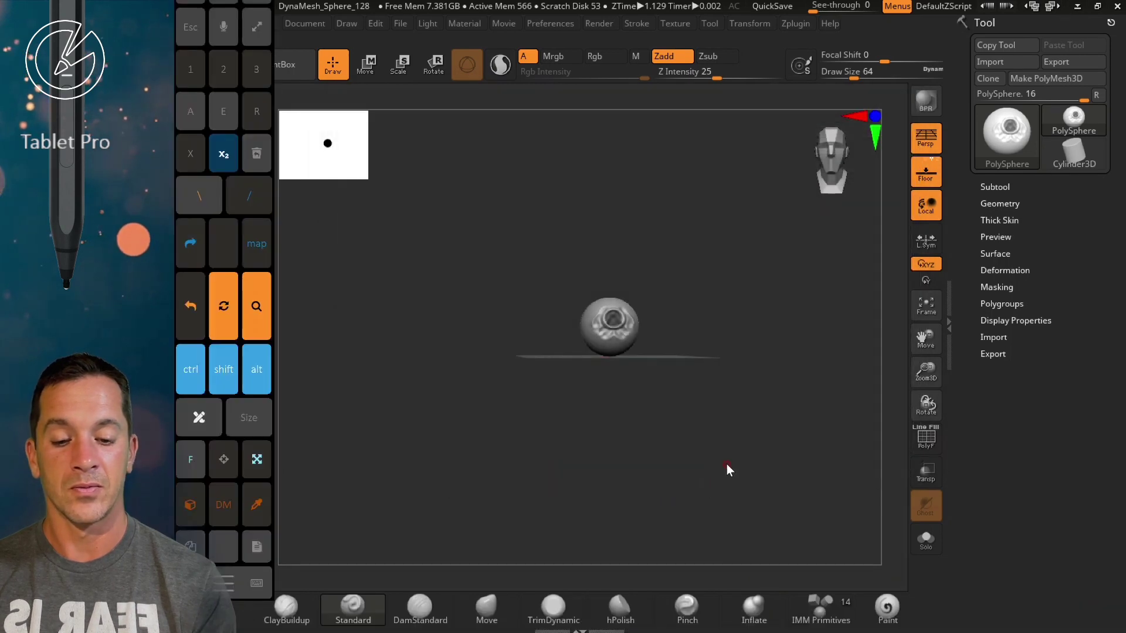
pyautogui.press('ctrl')
pyautogui.click(920, 92)
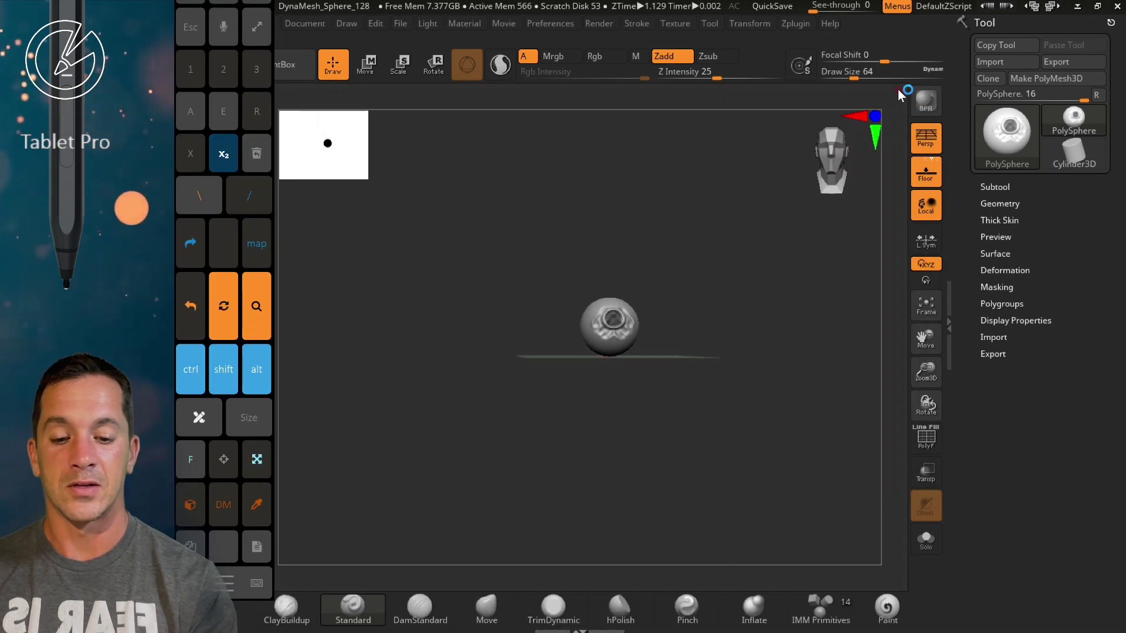
# Pan, zoom and rotate so the sculpted sphere fills the canvas, turned slightly sideways
pyautogui.moveTo(688, 319); pyautogui.dragTo(639, 535)
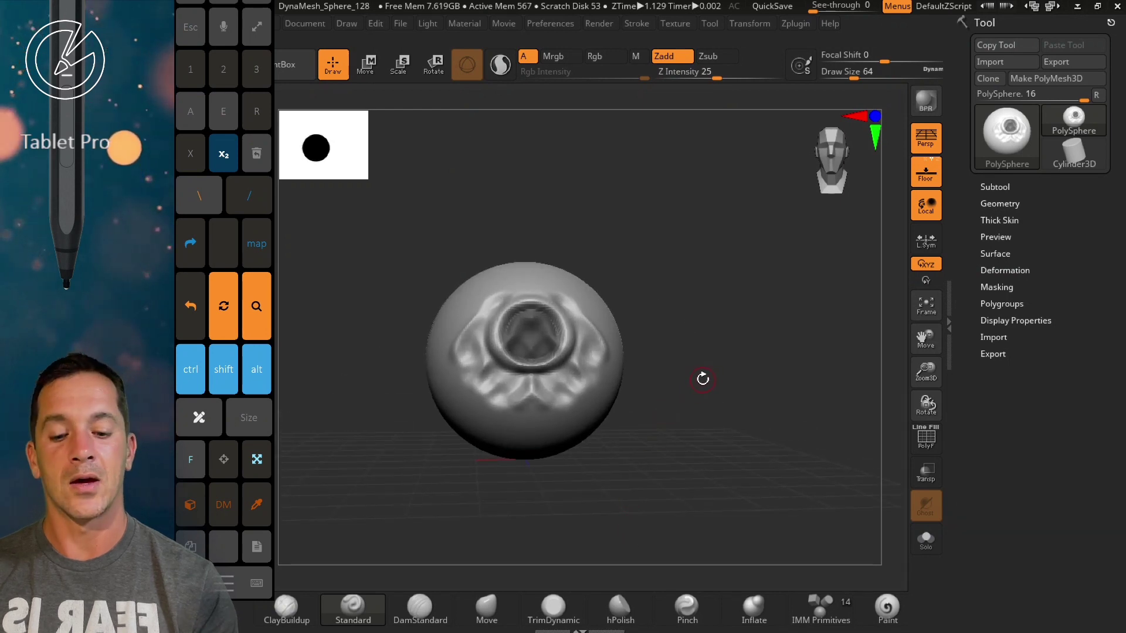
pyautogui.moveTo(702, 378); pyautogui.dragTo(679, 520)
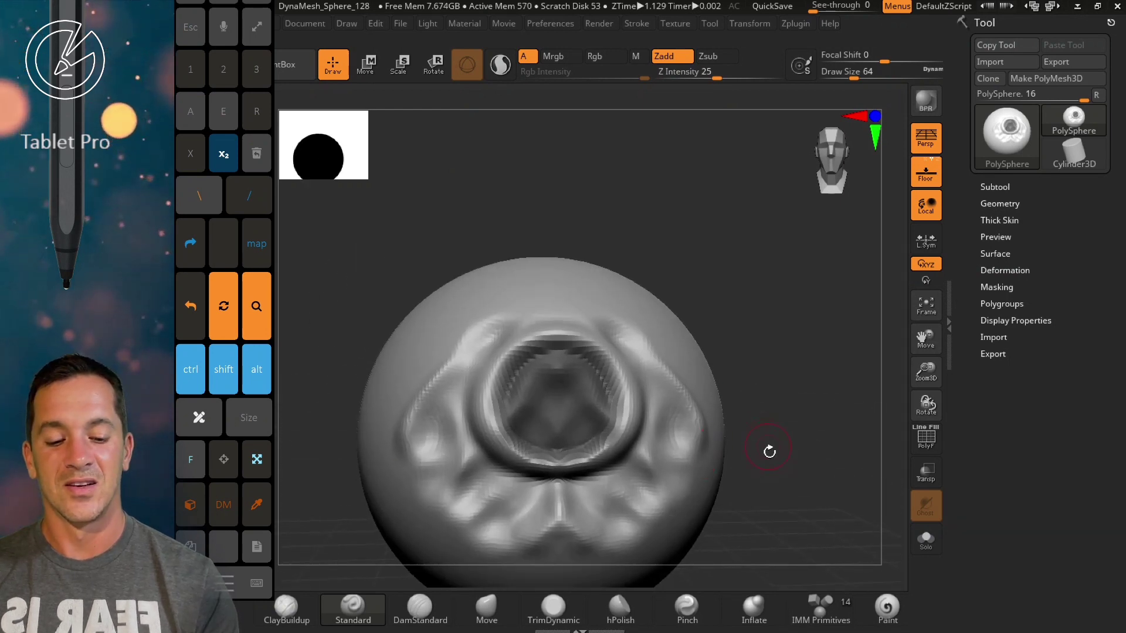
pyautogui.moveTo(770, 456); pyautogui.dragTo(706, 302)
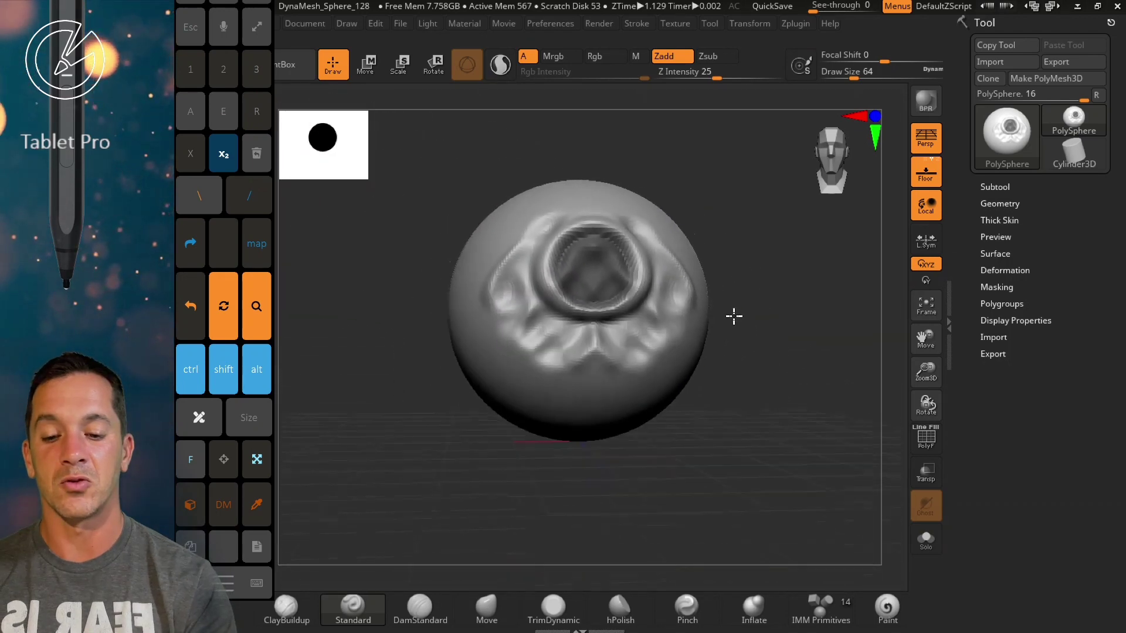
pyautogui.moveTo(734, 316); pyautogui.dragTo(616, 288)
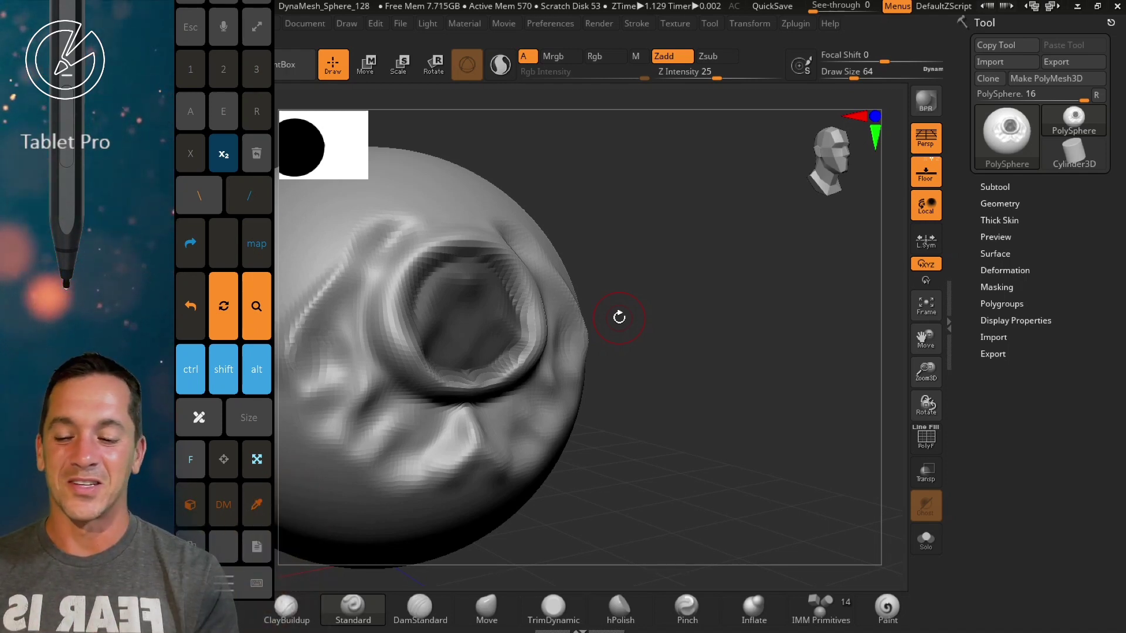
pyautogui.press('alt')
pyautogui.hotkey('alt', 'shift')
pyautogui.press('ctrl')
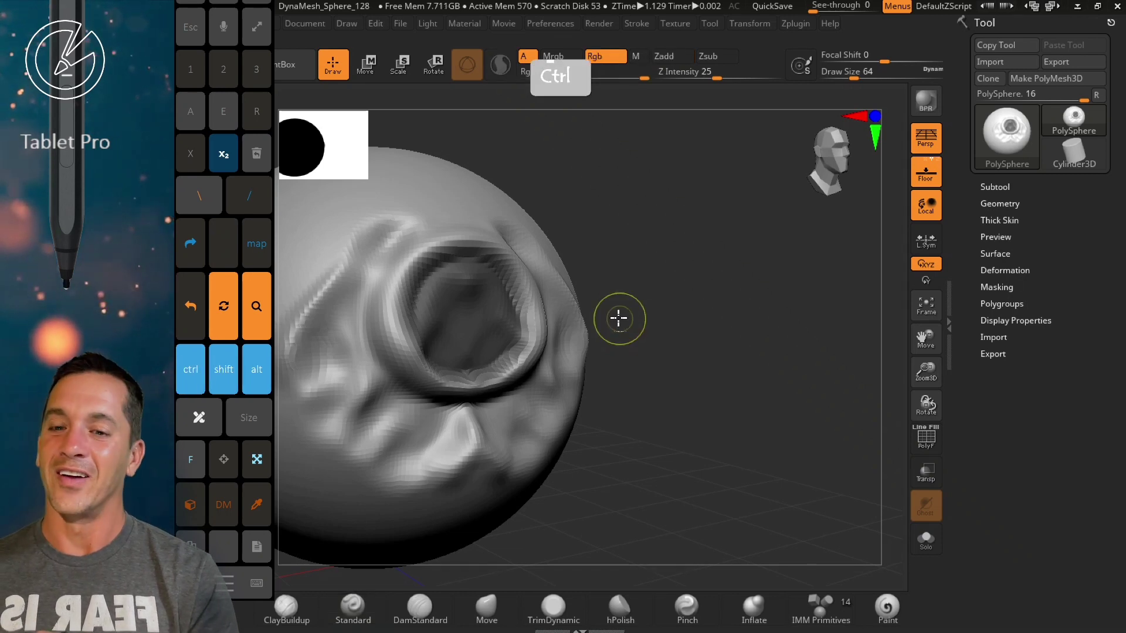
pyautogui.press('b')
pyautogui.press('s')
pyautogui.press('t')
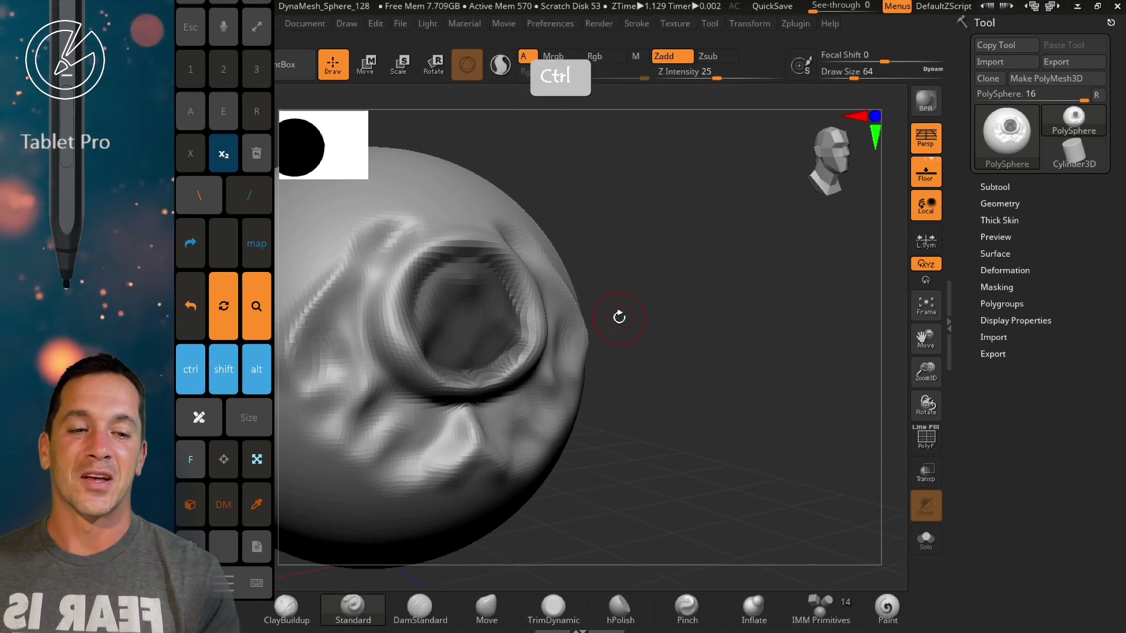